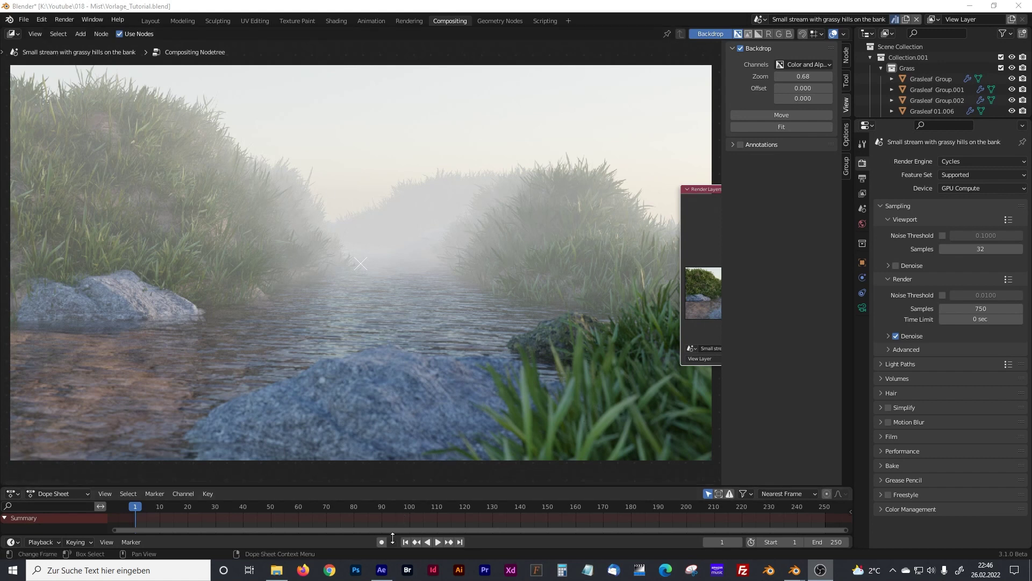
Step: In After Effects, lower the Camera Lens Blur focal distance from 89 to 22
click(383, 572)
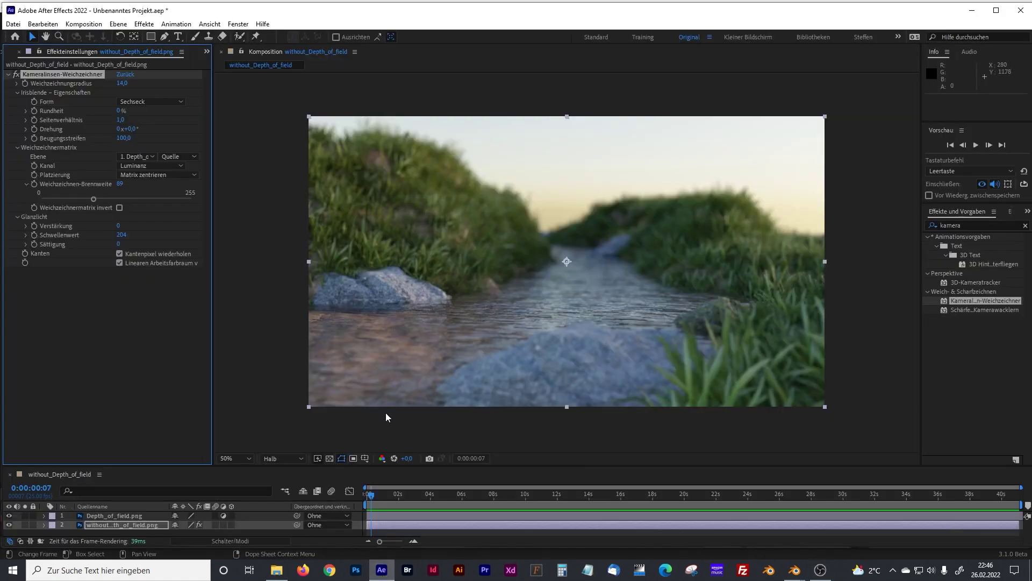
drag(100, 198, 144, 198)
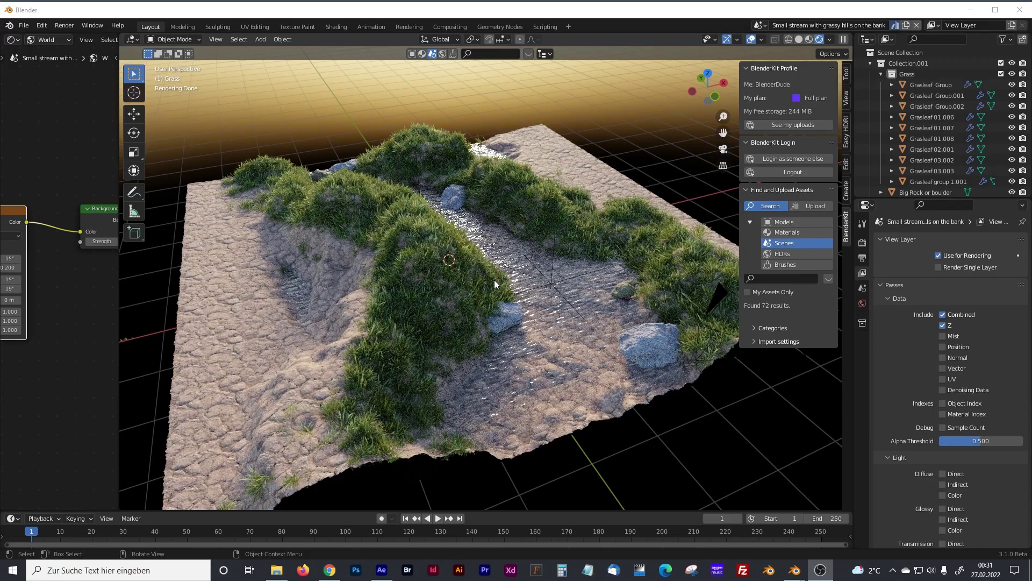
Step: Look through the scene camera and tick the Mist pass under View Layer Passes > Data
middle_drag(495, 281, 490, 279)
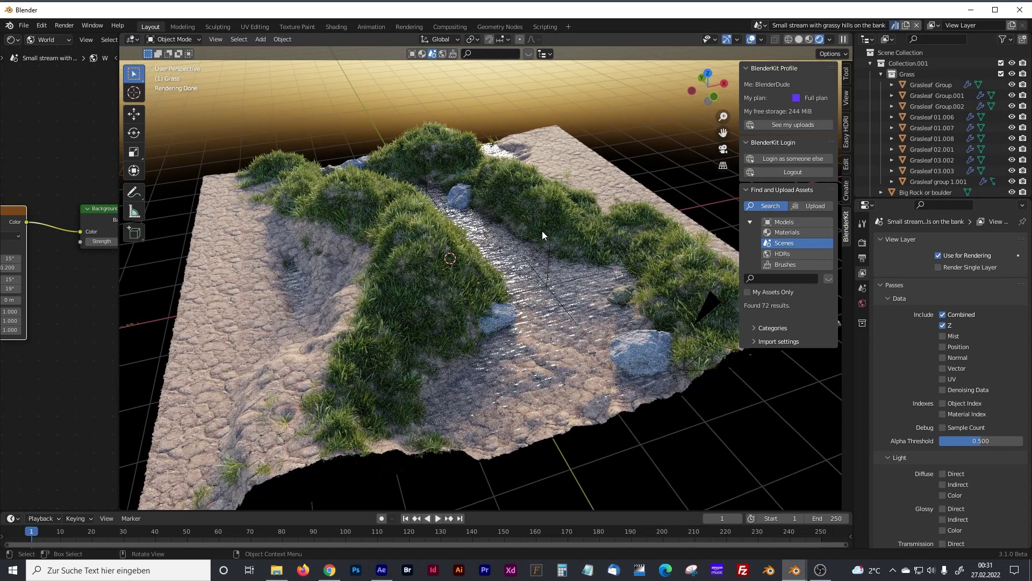
key(KP_0)
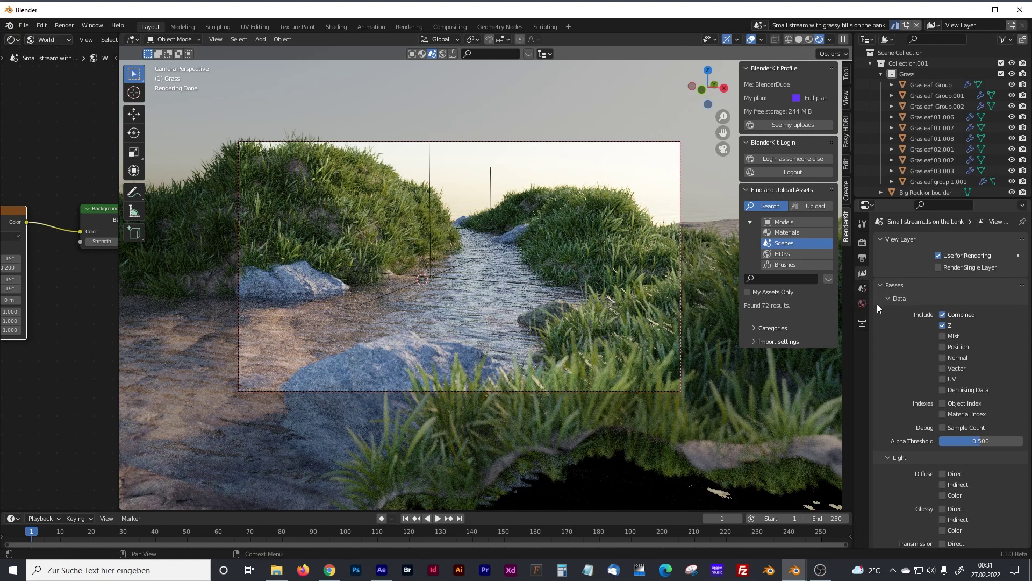
click(943, 335)
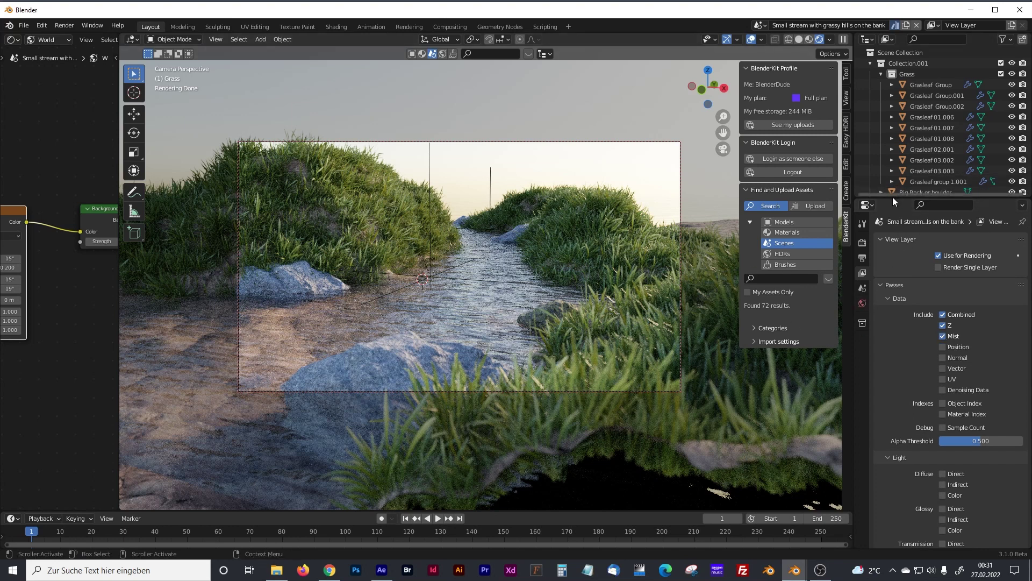
Step: Select Camera.001 and tick Show Mist in its Object Data Viewport Display settings
click(880, 74)
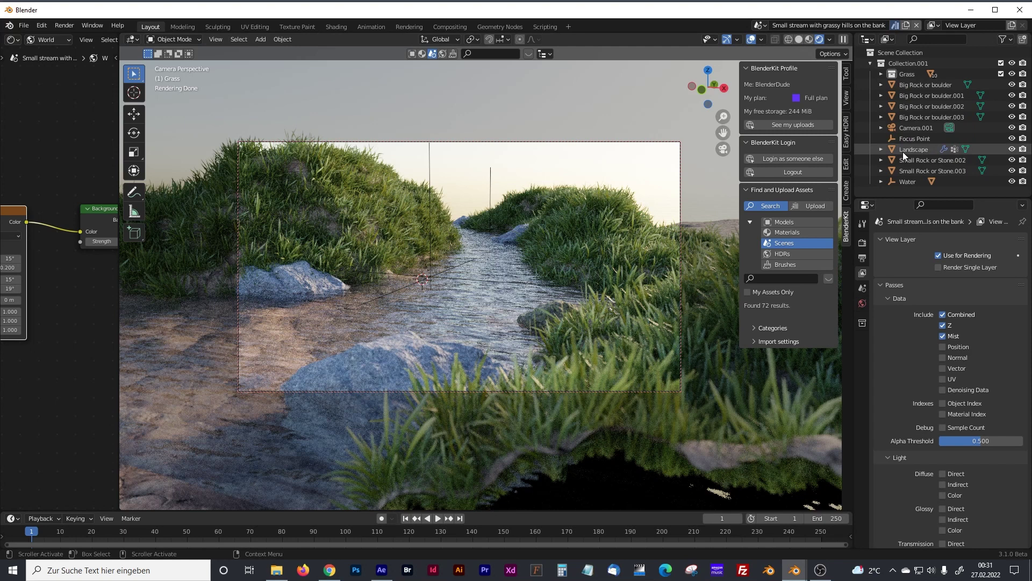
click(907, 128)
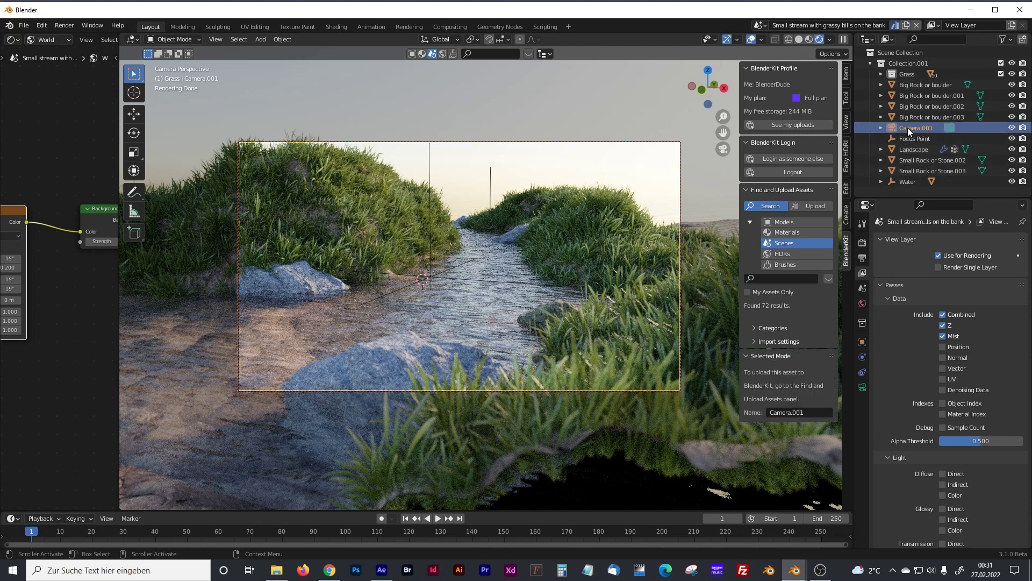
click(863, 387)
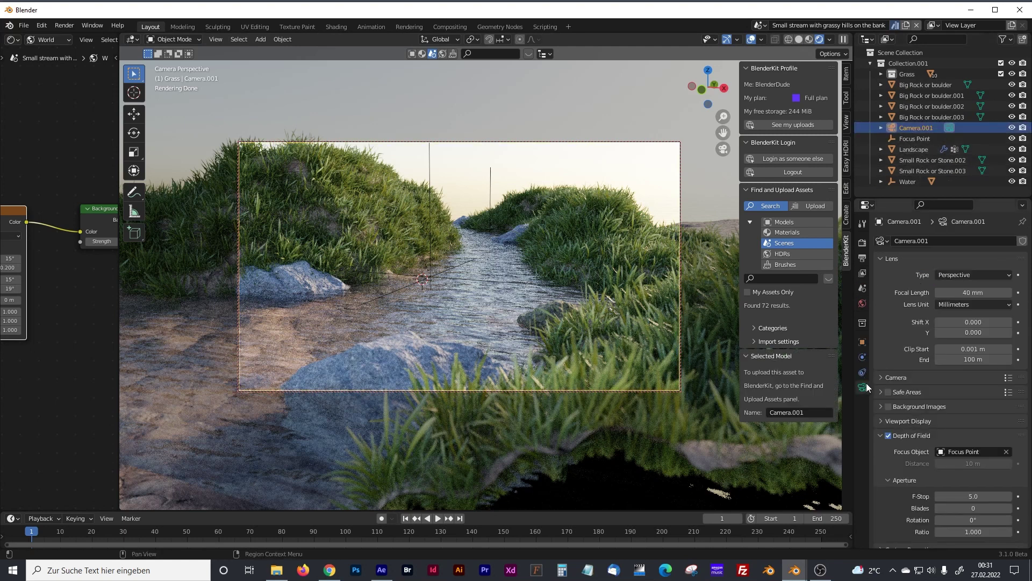
scroll(934, 387, down, 1)
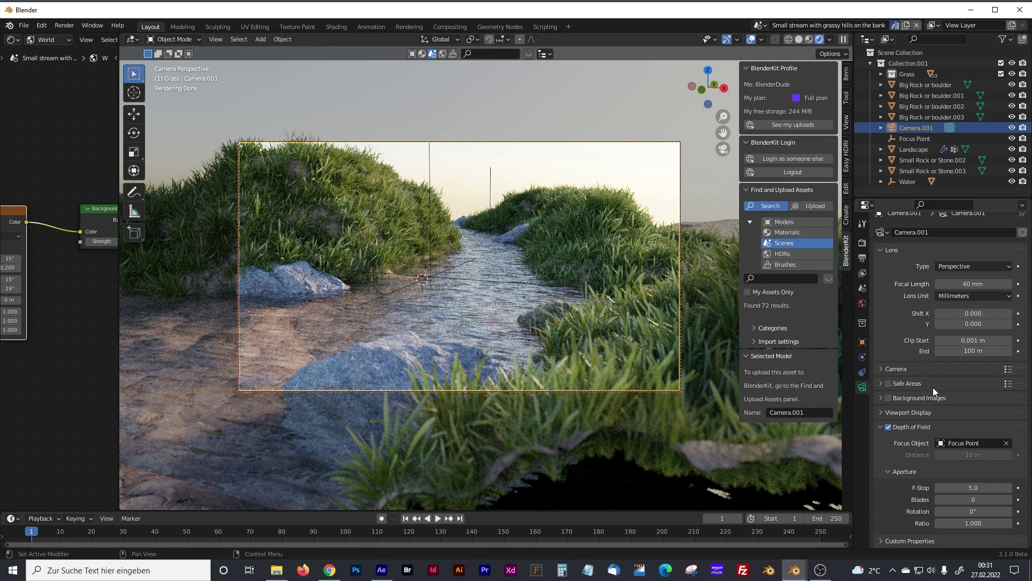
click(880, 413)
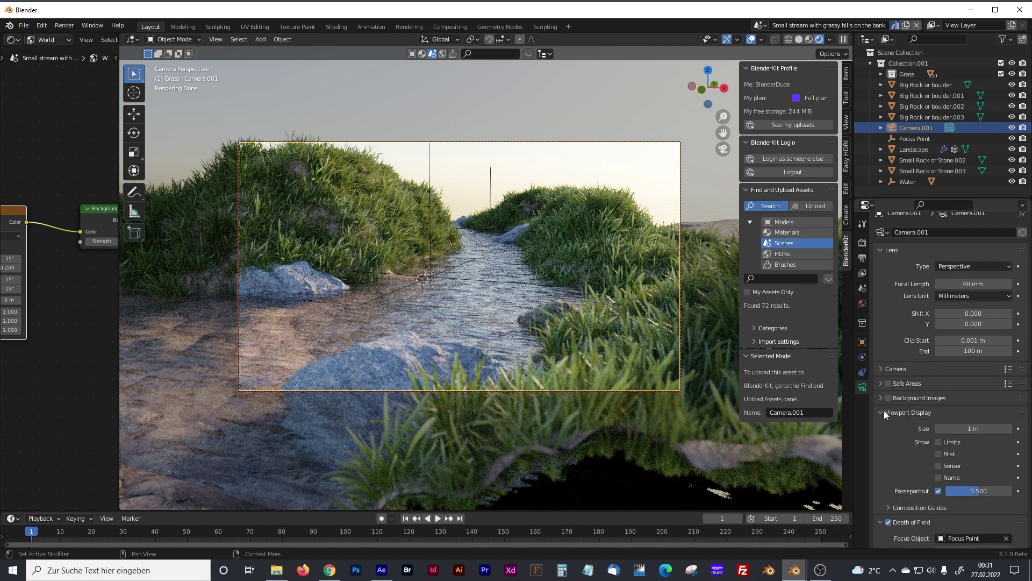
click(939, 454)
Step: Leave camera view, switch to Solid shading, and re-enable the camera's Limits and Mist display
key(KP_0)
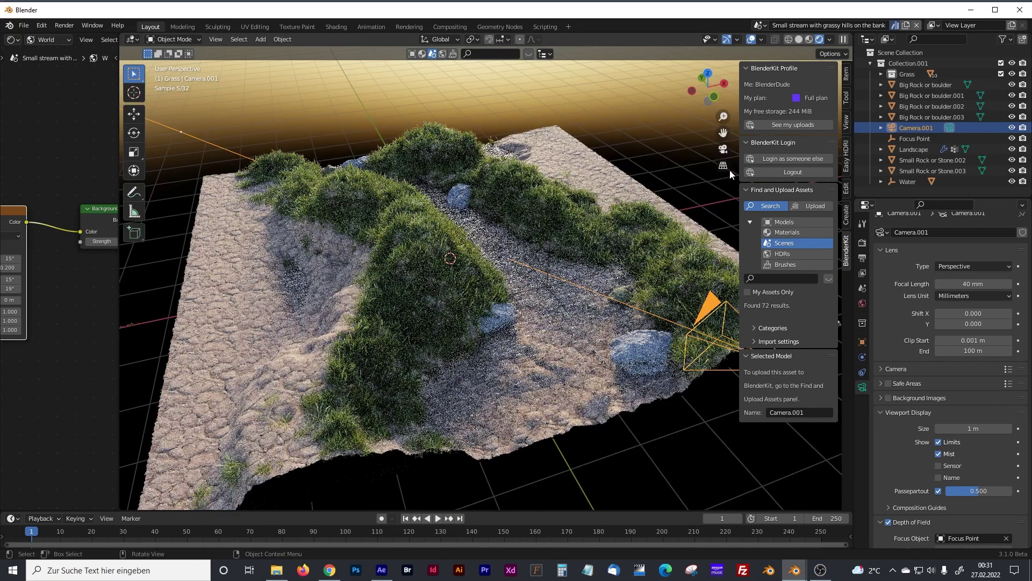
click(799, 40)
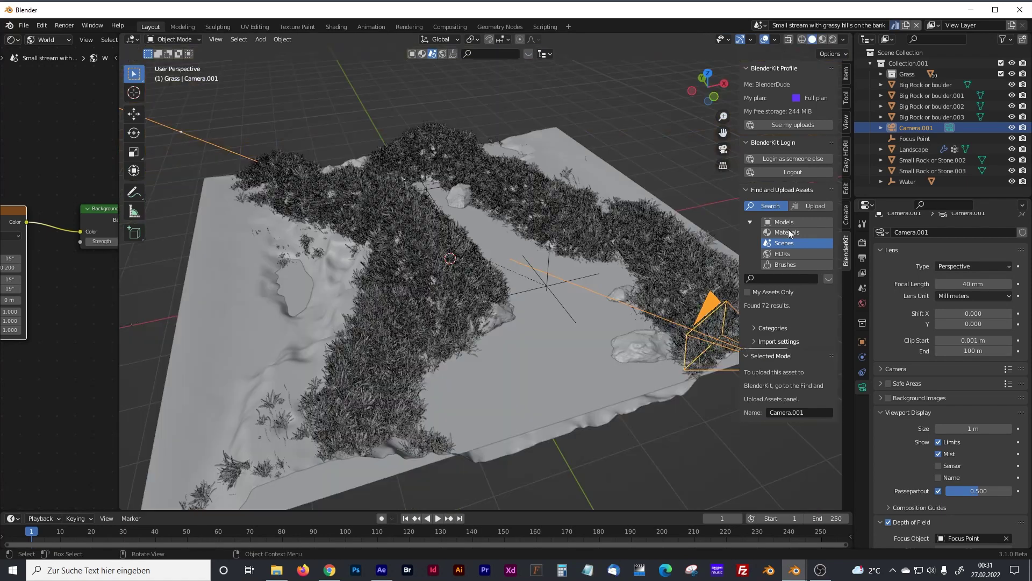
click(938, 442)
click(939, 454)
click(938, 441)
click(938, 454)
Step: Orbit, zoom and pan around the terrain to inspect the camera's limit and mist lines
scroll(507, 290, down, 2)
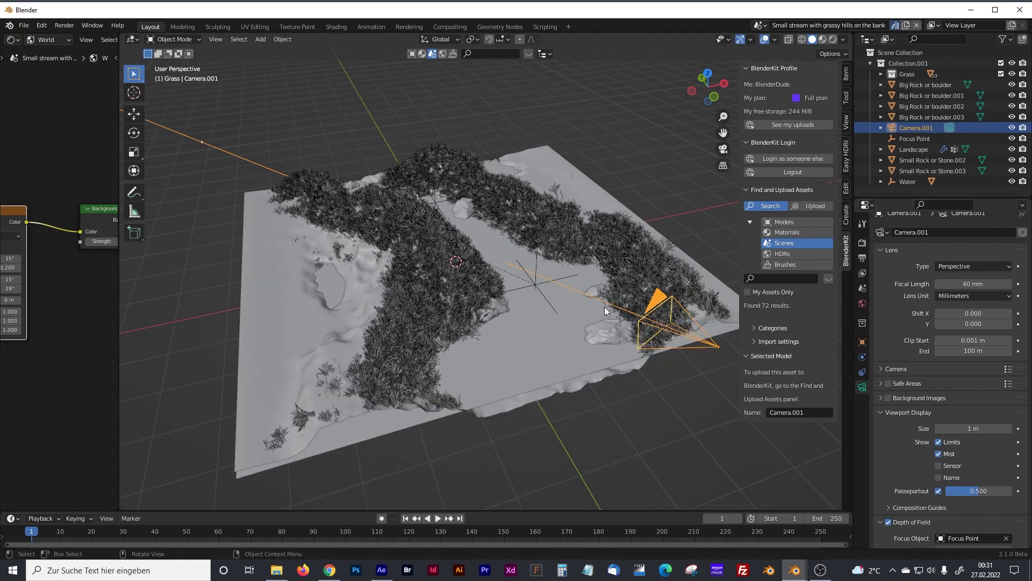
key(KP_7)
scroll(562, 271, down, 2)
shift+middle_drag(563, 271, 608, 363)
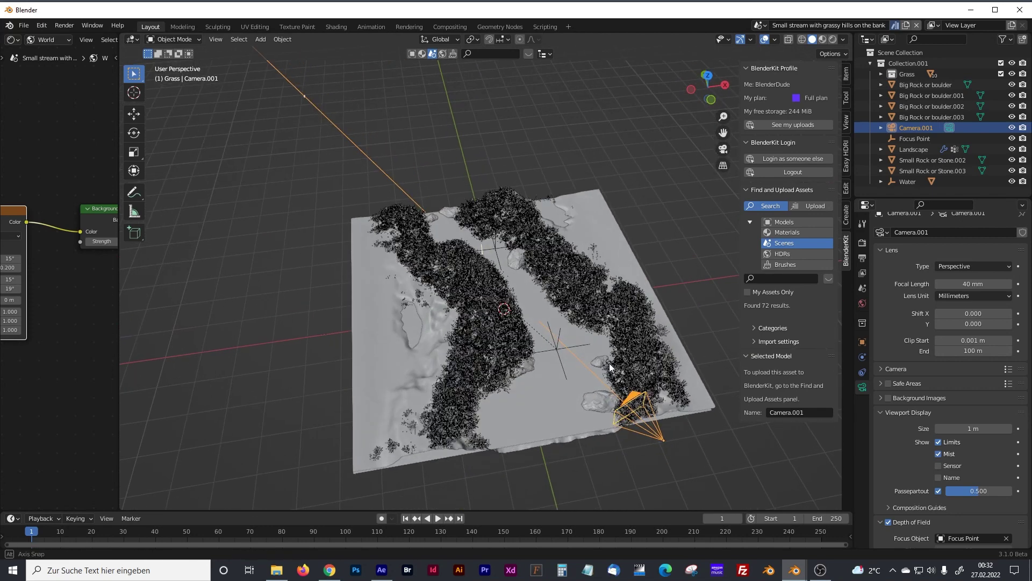
scroll(609, 386, up, 3)
scroll(608, 386, down, 2)
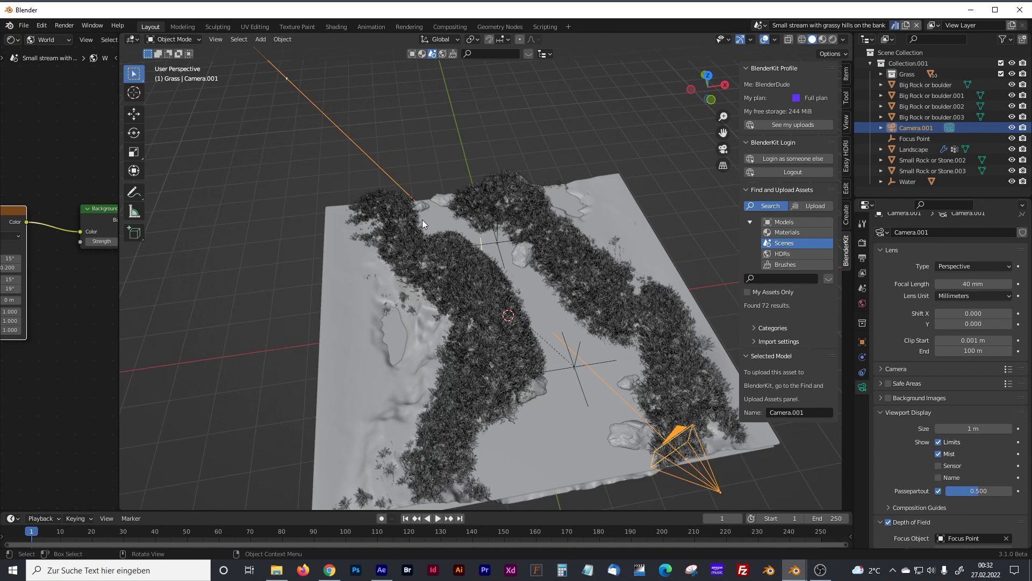
middle_drag(423, 224, 592, 299)
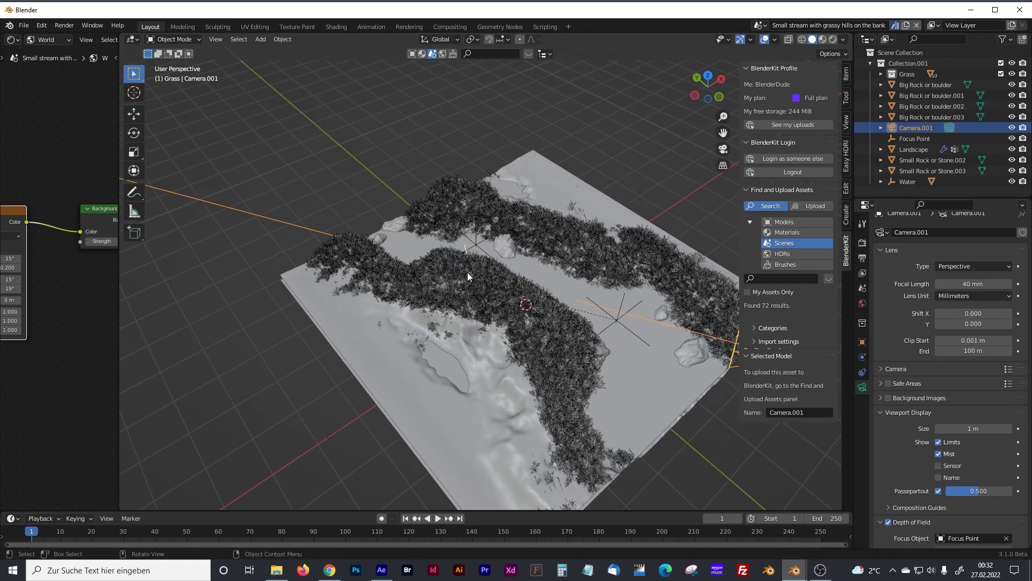
mouse_move(630, 364)
middle_down()
mouse_move(625, 353)
mouse_move(601, 367)
mouse_move(627, 376)
middle_up()
scroll(435, 264, down, 4)
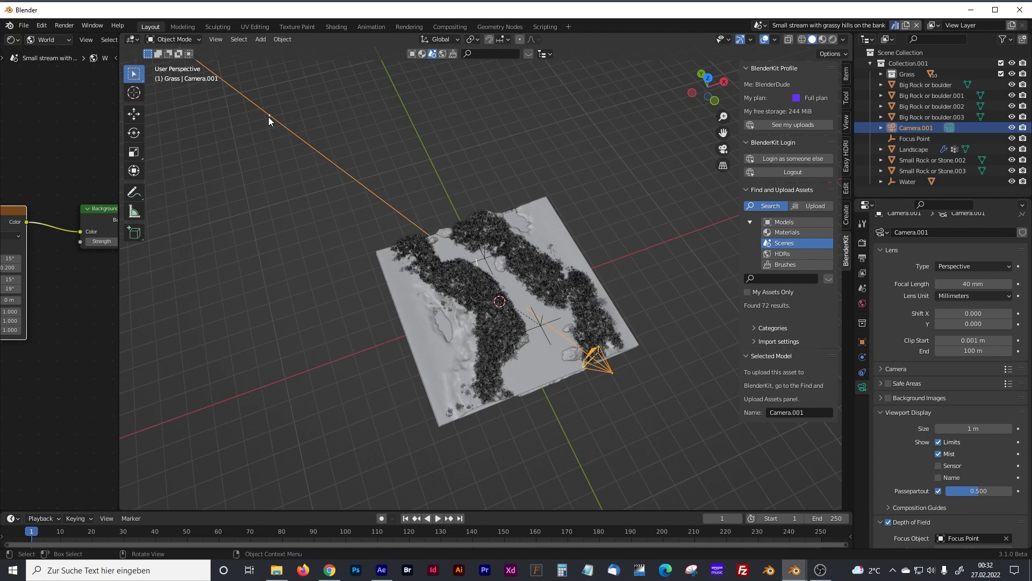
scroll(578, 353, up, 2)
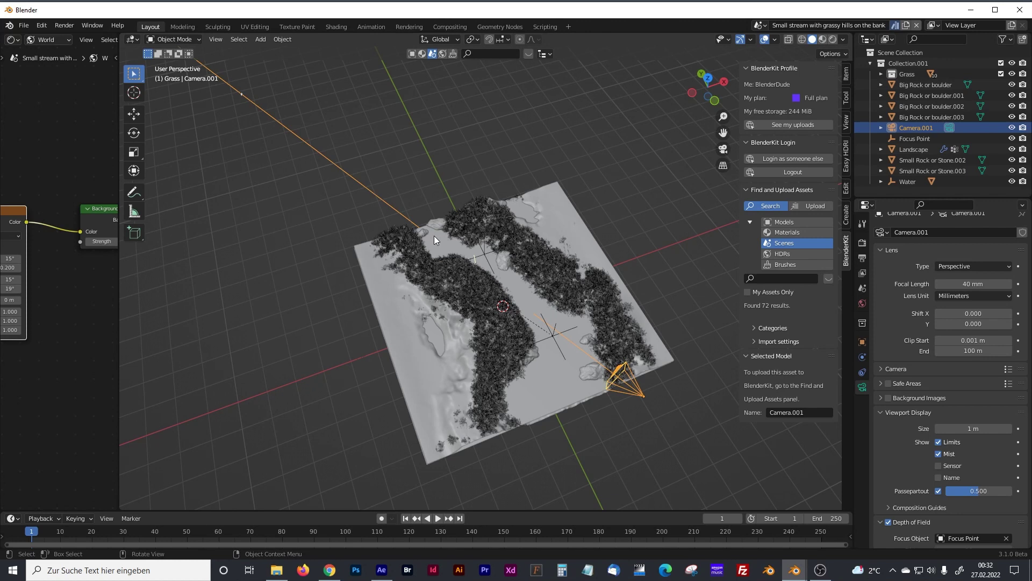
middle_drag(434, 235, 422, 223)
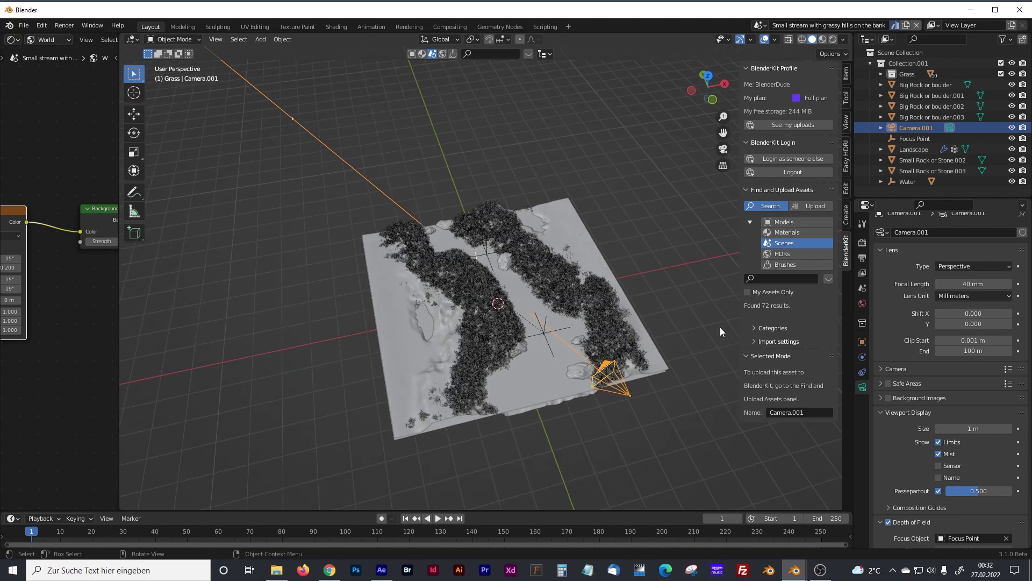
Step: In World Properties, set the Mist Pass Start to 1.9 m and Depth to 9.3 m
click(862, 304)
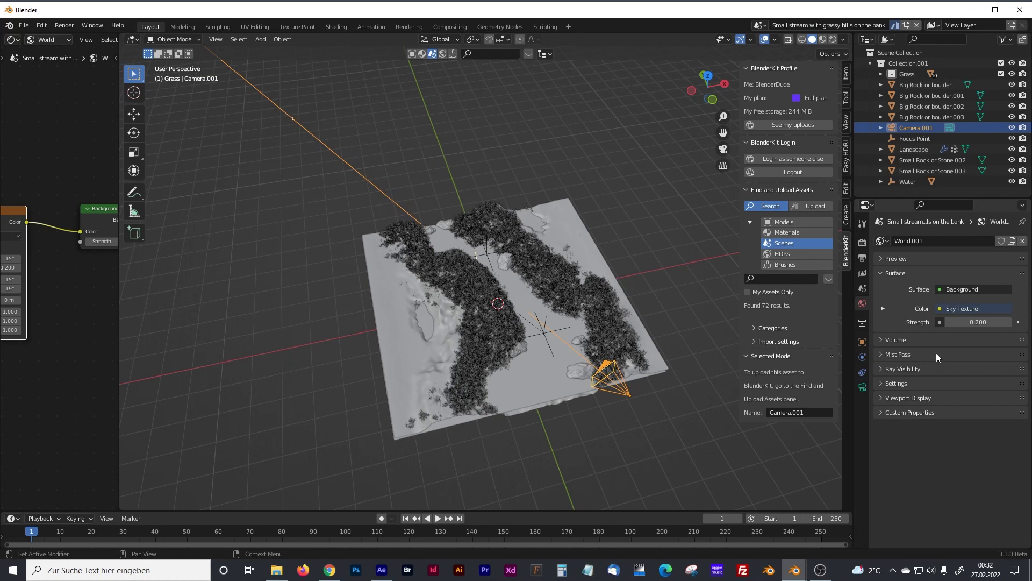
click(899, 354)
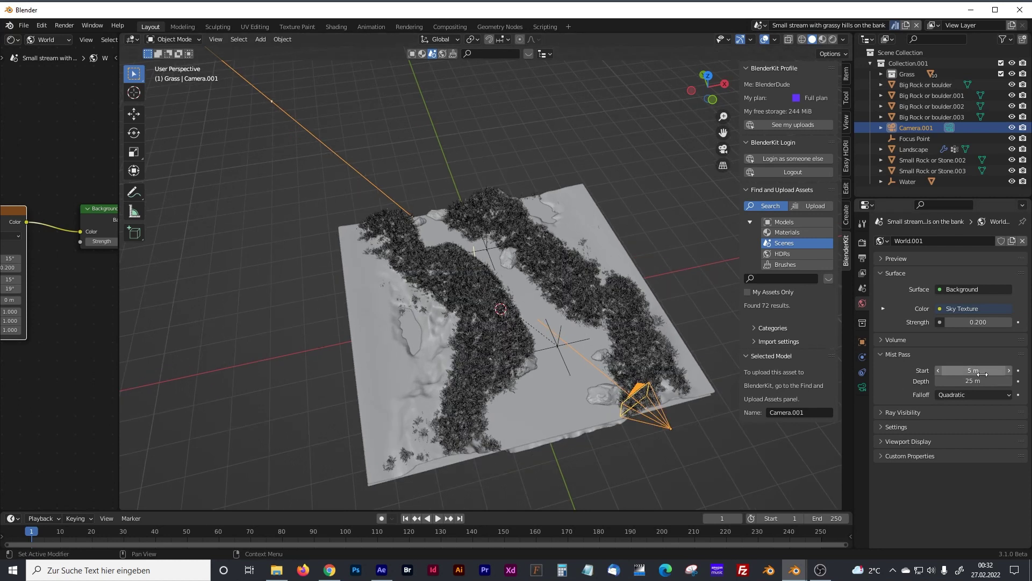
drag(982, 374, 944, 374)
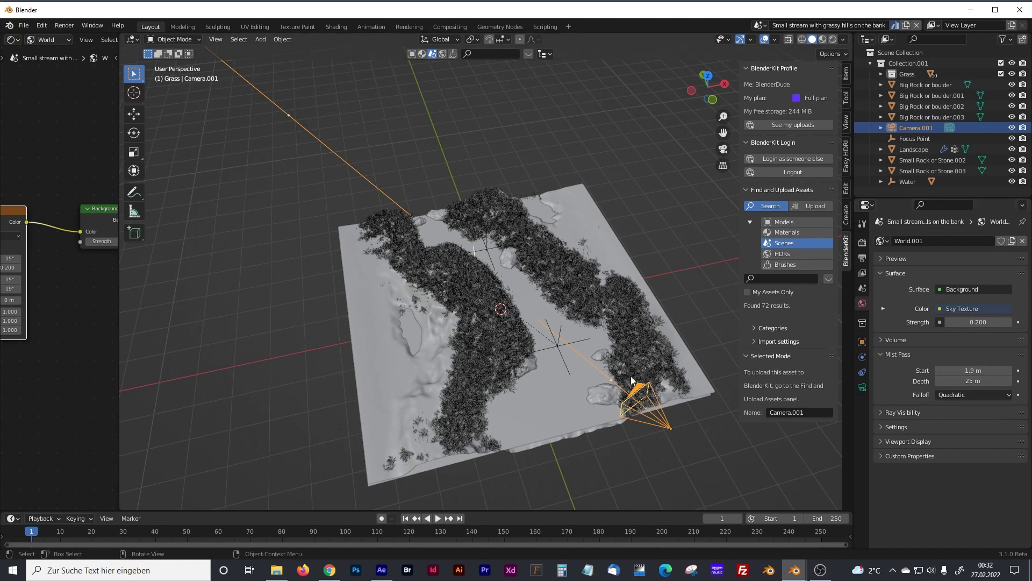
drag(973, 380, 946, 381)
Step: View the scene through Camera.001 with Rendered viewport shading
key(KP_0)
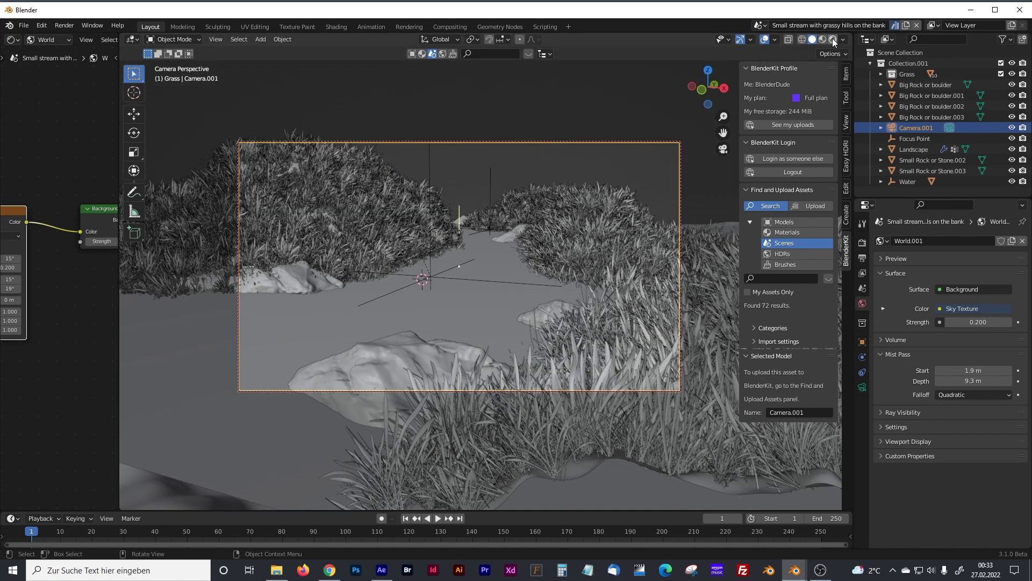
click(833, 43)
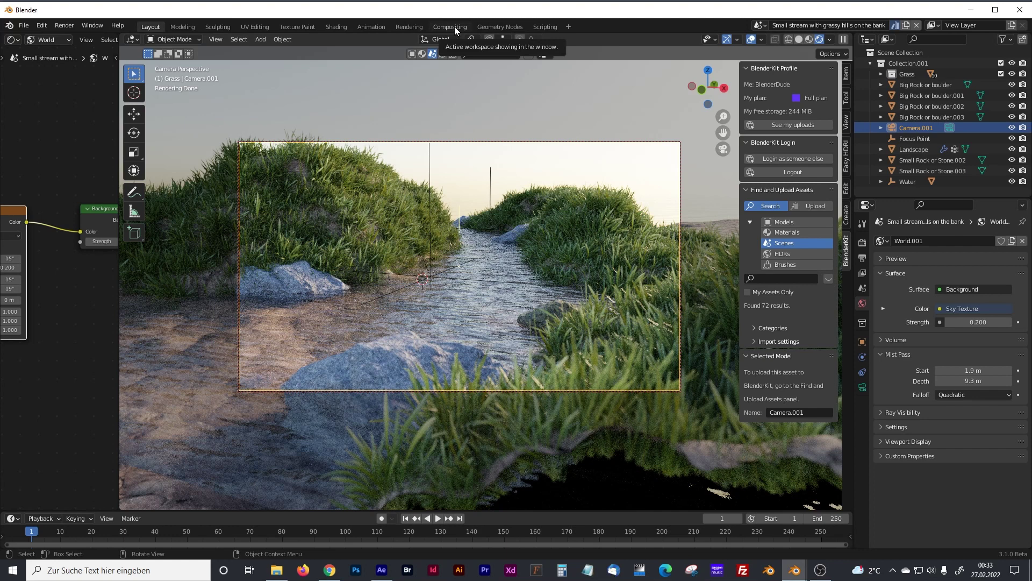
Step: Delete the Glare and Lens Distortion nodes and link Render Layers Image straight to Composite
click(455, 28)
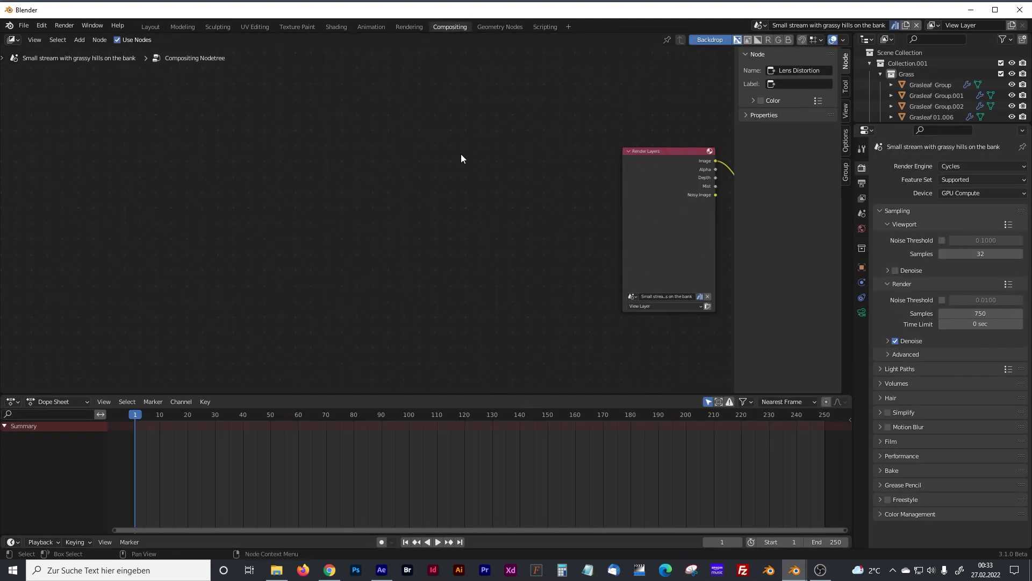
middle_drag(460, 157, 213, 126)
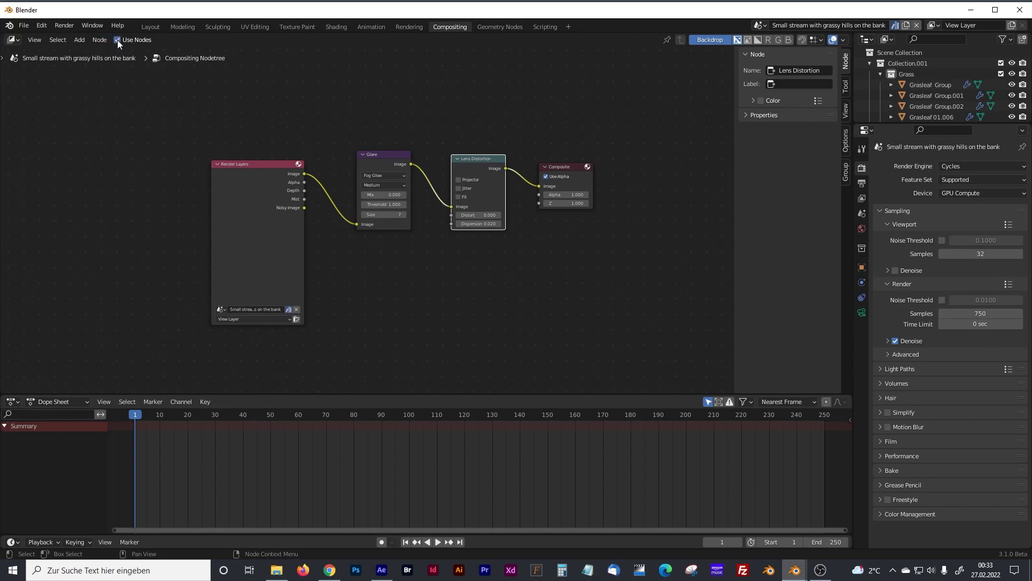
click(389, 153)
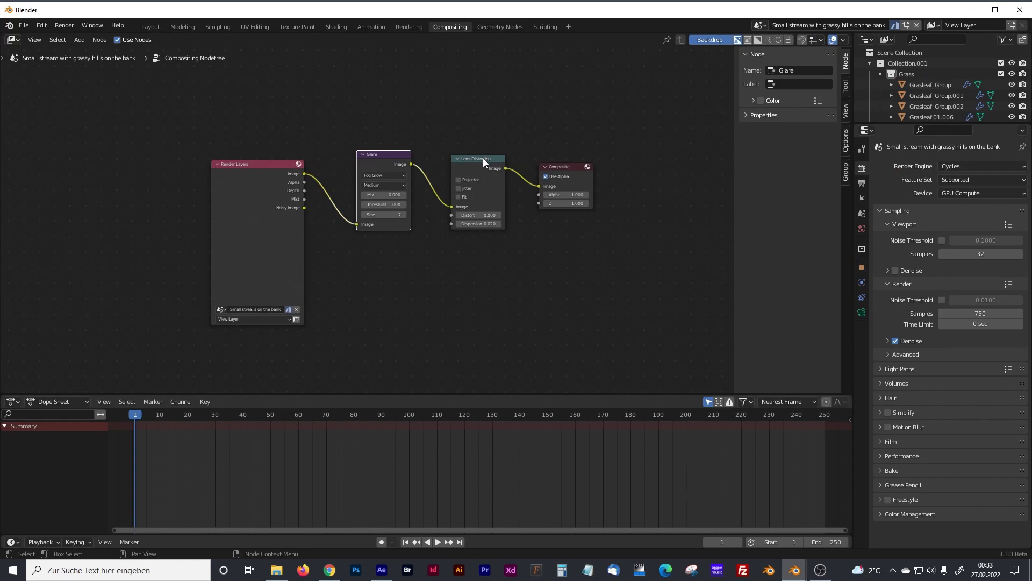
click(392, 124)
click(388, 153)
key(x)
click(463, 156)
key(x)
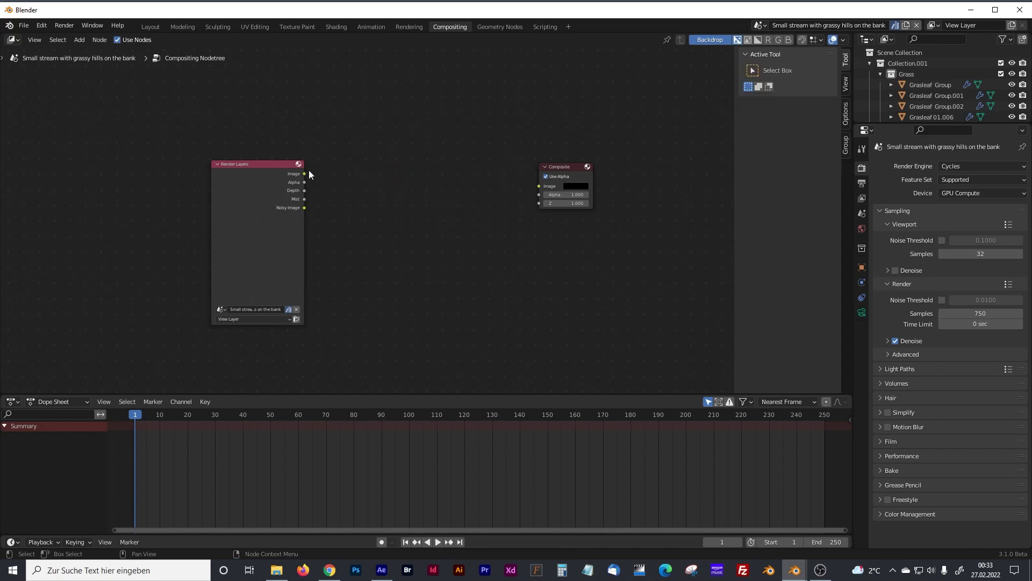
drag(304, 173, 539, 186)
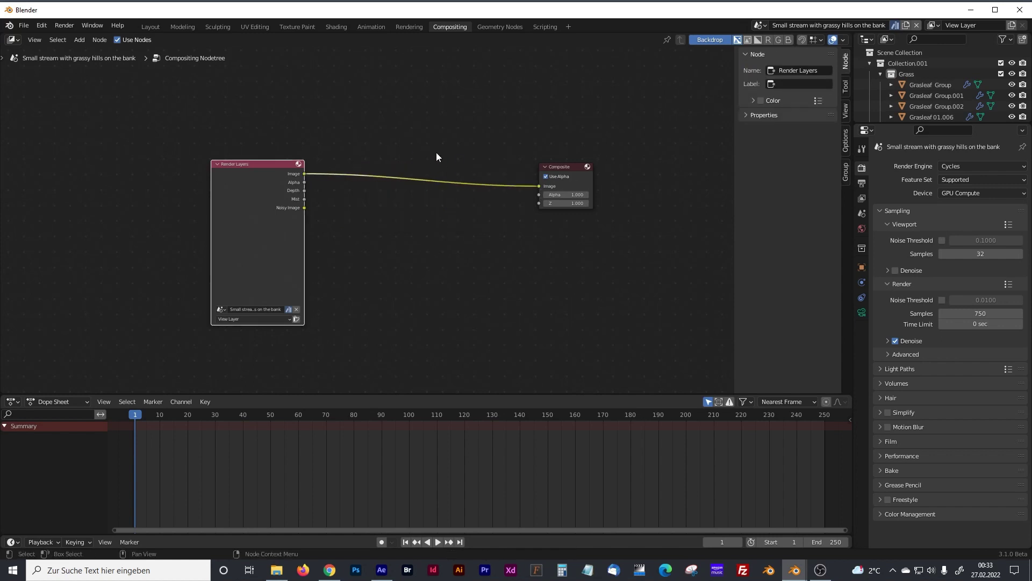
drag(269, 165, 332, 165)
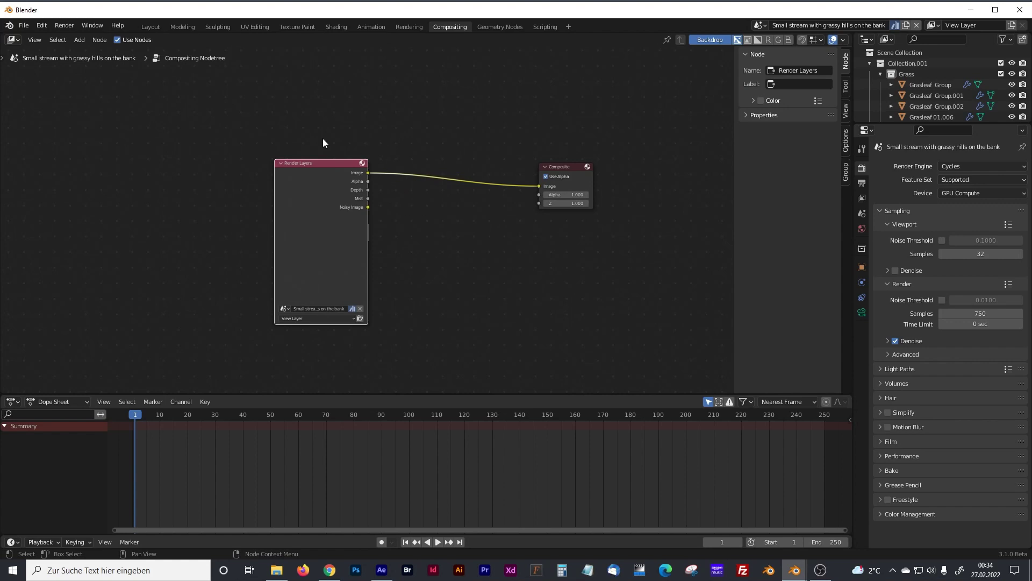
Step: Render the image from the Layout workspace, hide the render window, and return to Compositing
click(156, 29)
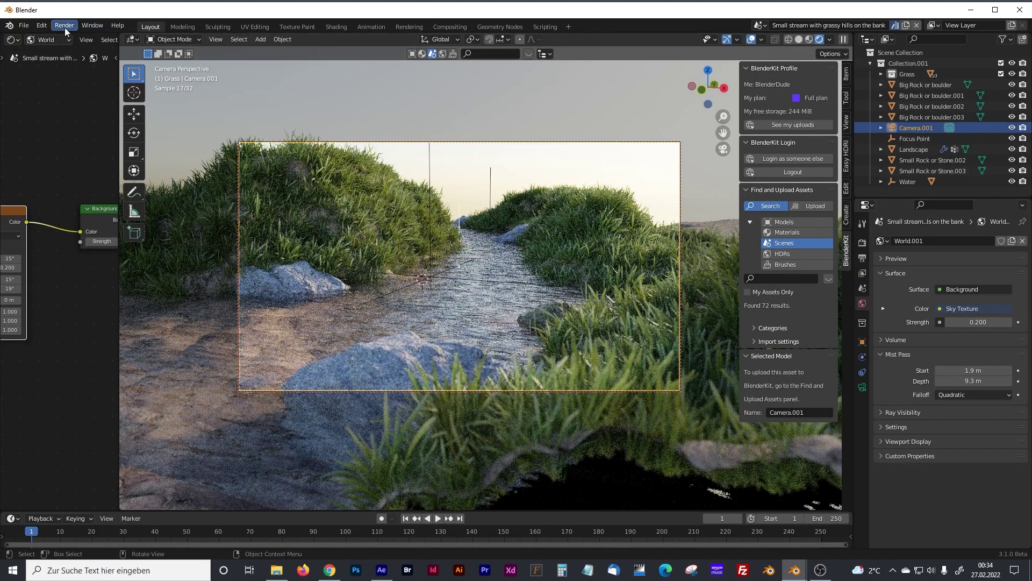
click(62, 25)
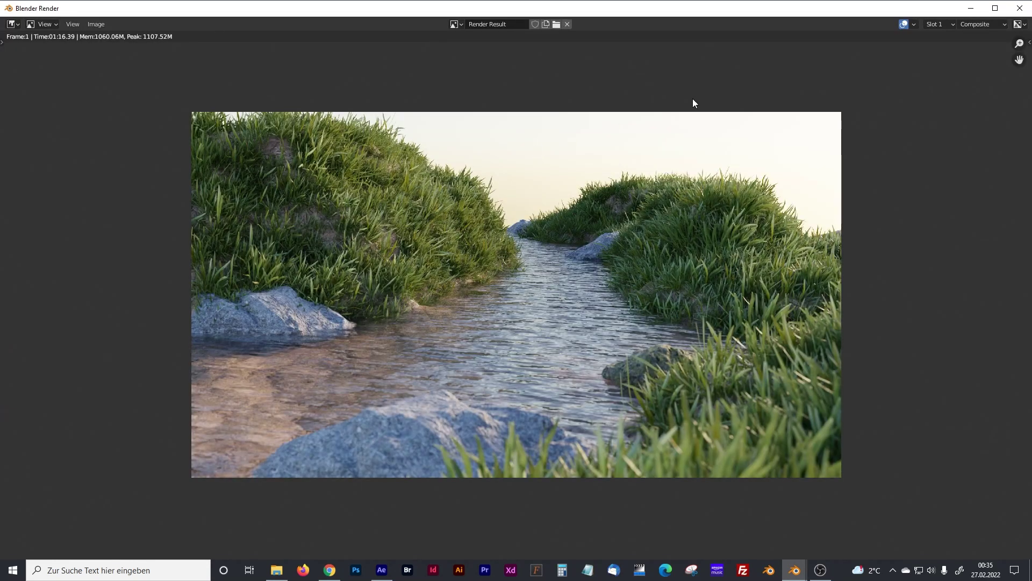
click(970, 8)
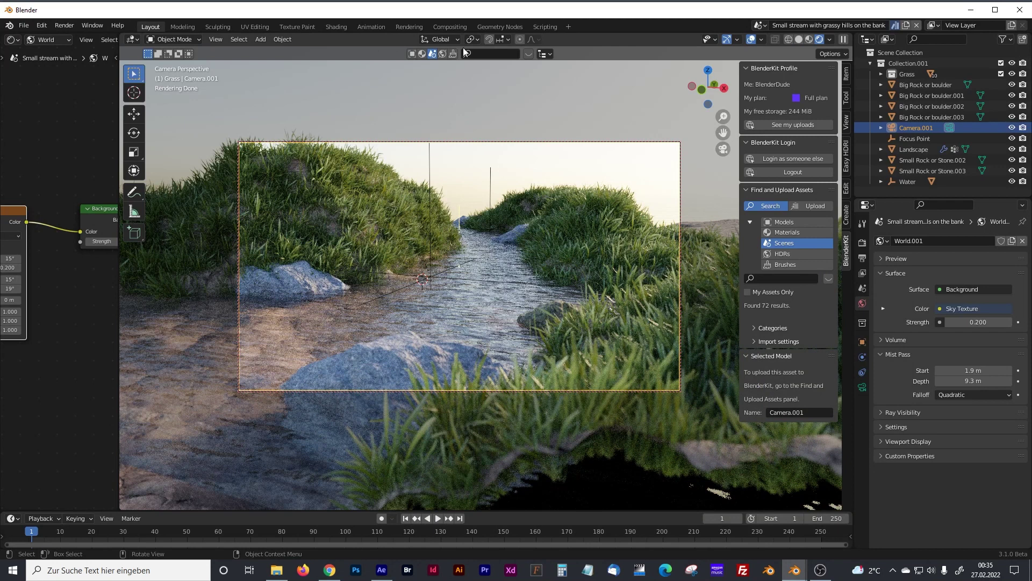
click(451, 27)
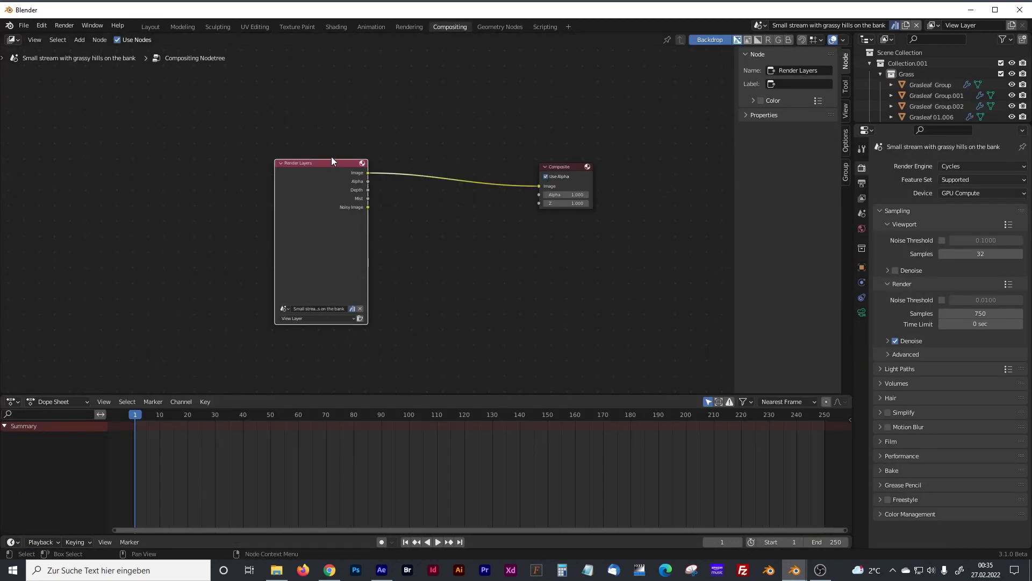
Step: Add a Viewer node below Composite and feed it the Render Layers Image output
drag(331, 160, 277, 145)
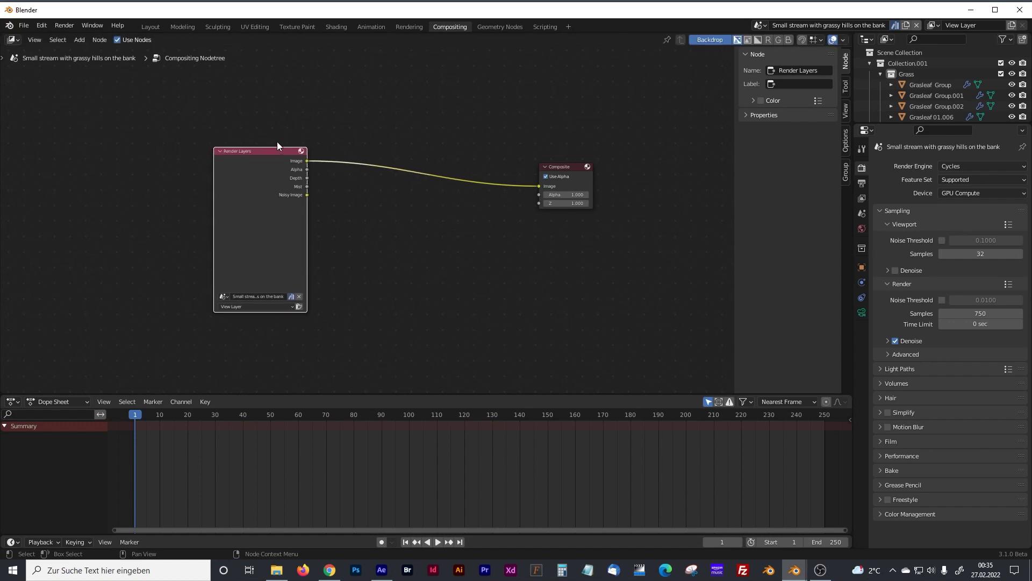
drag(548, 166, 558, 156)
click(503, 260)
key(shift+a)
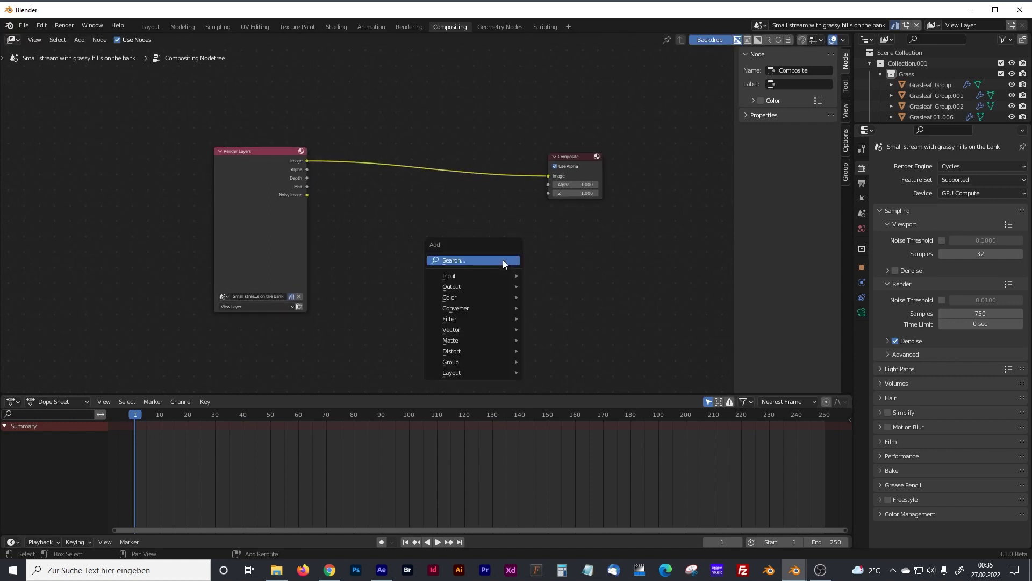
click(481, 260)
text(viw)
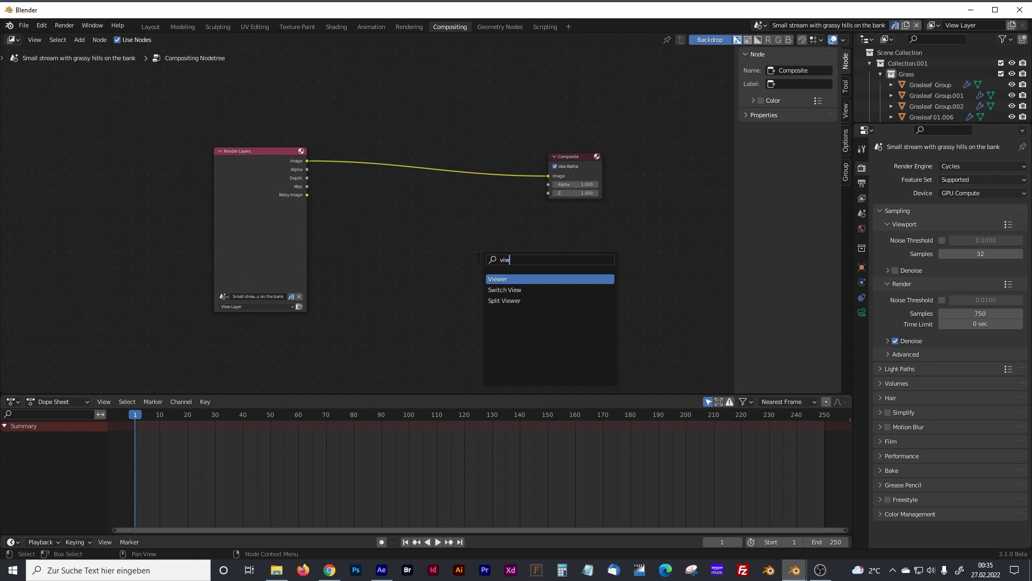
click(497, 279)
click(559, 239)
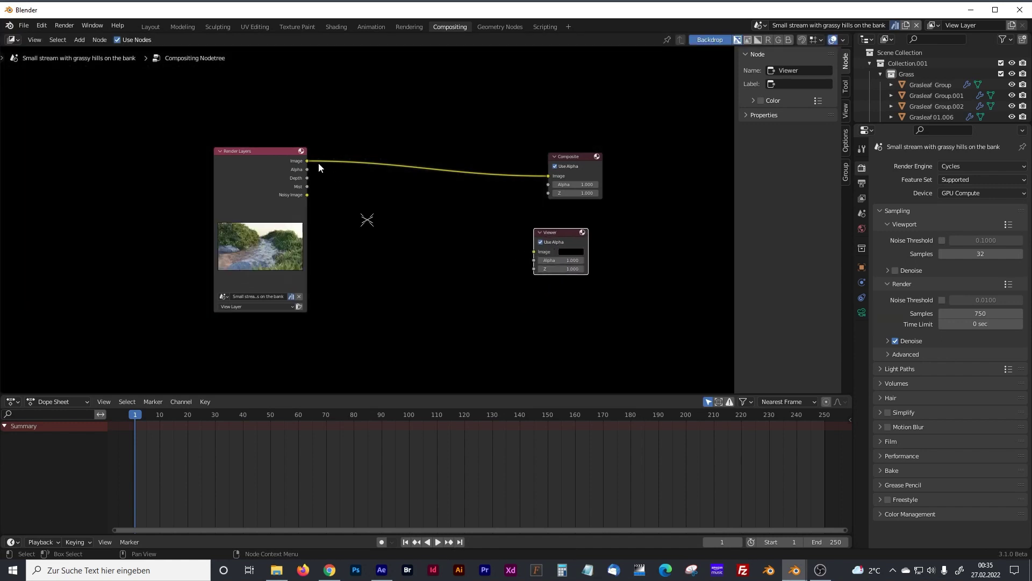
drag(307, 161, 569, 228)
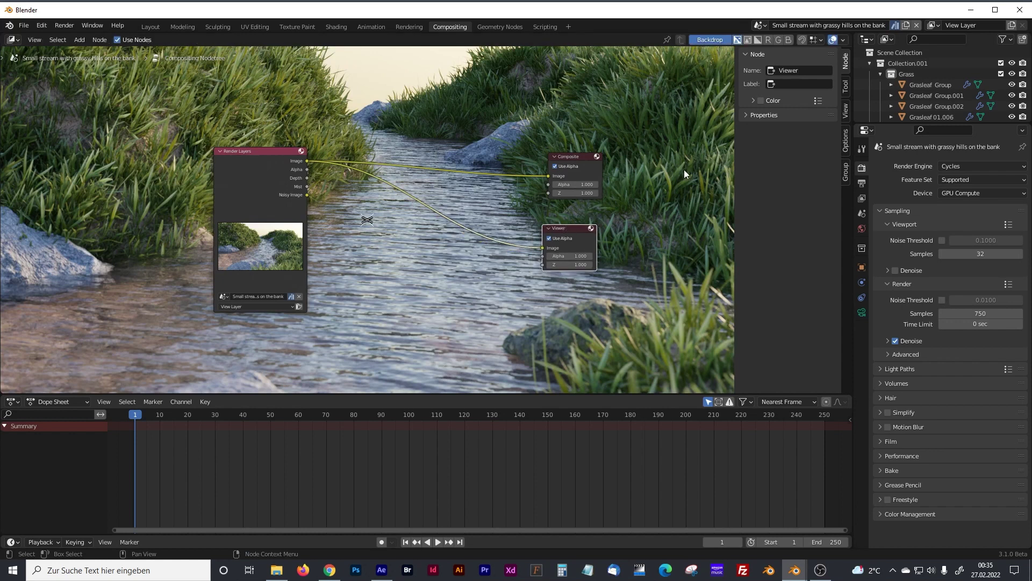
Step: Resize the backdrop render image in the View sidebar and tidy the node layout
click(846, 110)
drag(807, 82, 785, 82)
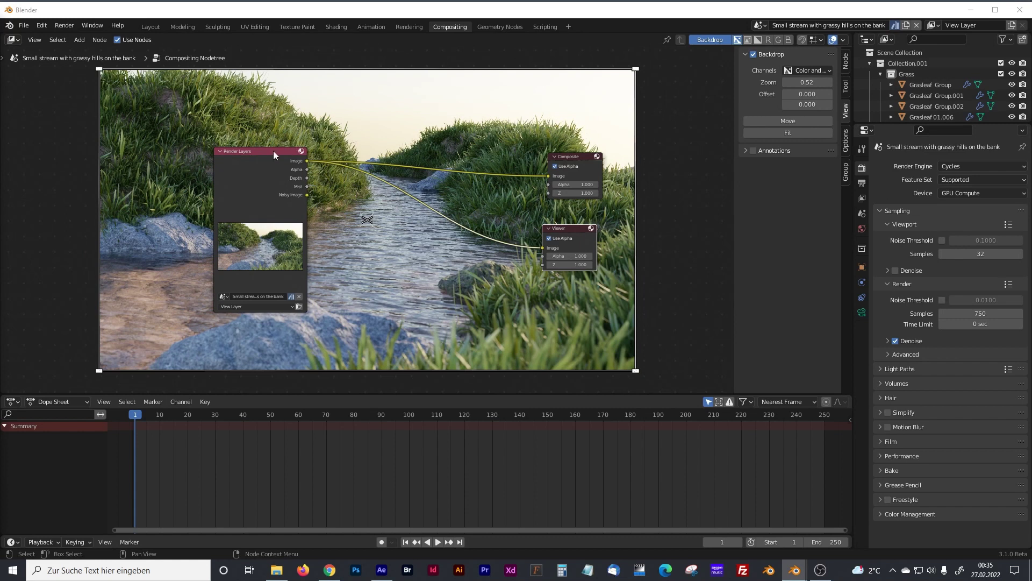
drag(273, 150, 217, 150)
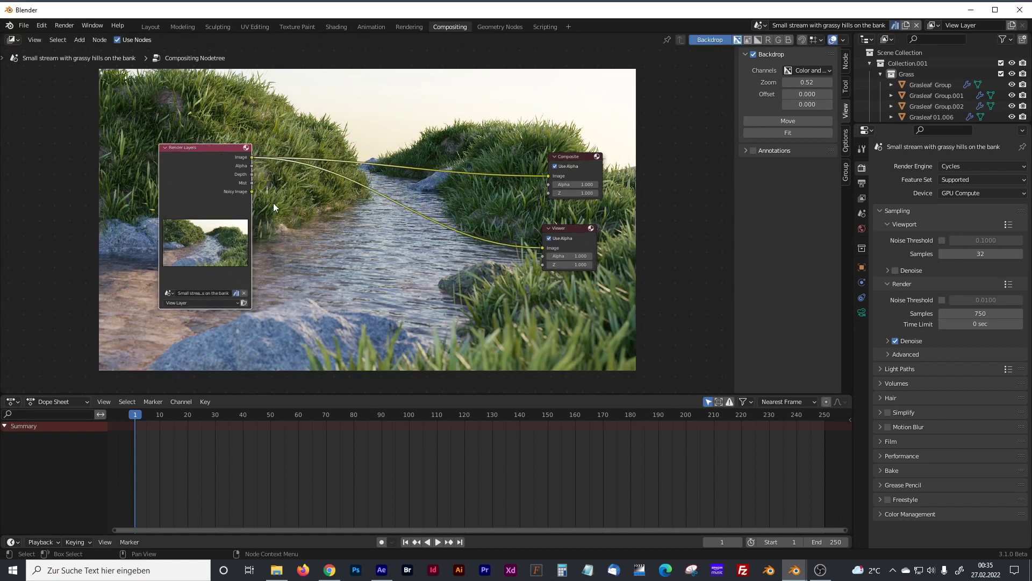
scroll(273, 207, up, 2)
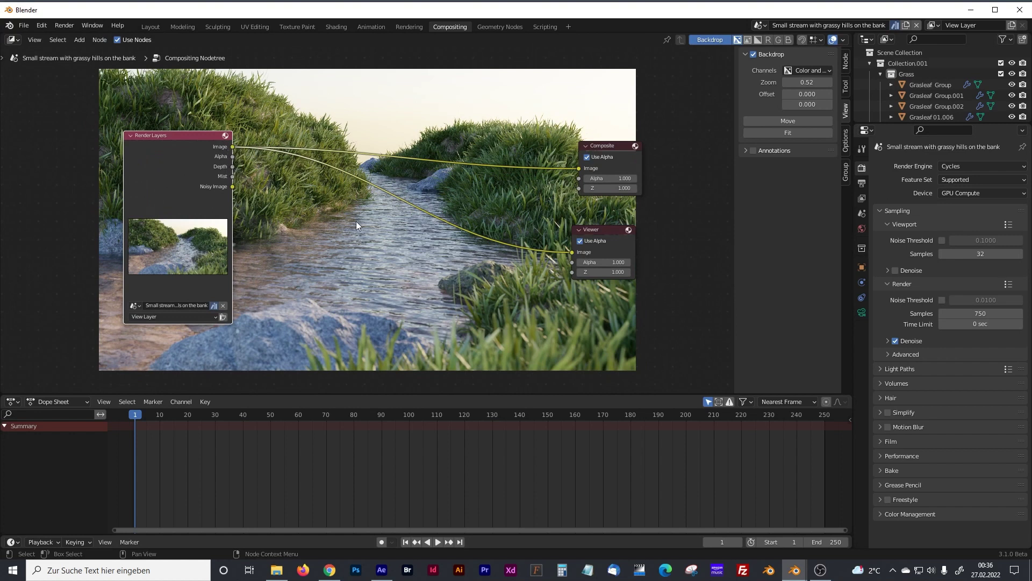
scroll(360, 221, down, 2)
scroll(359, 222, down, 1)
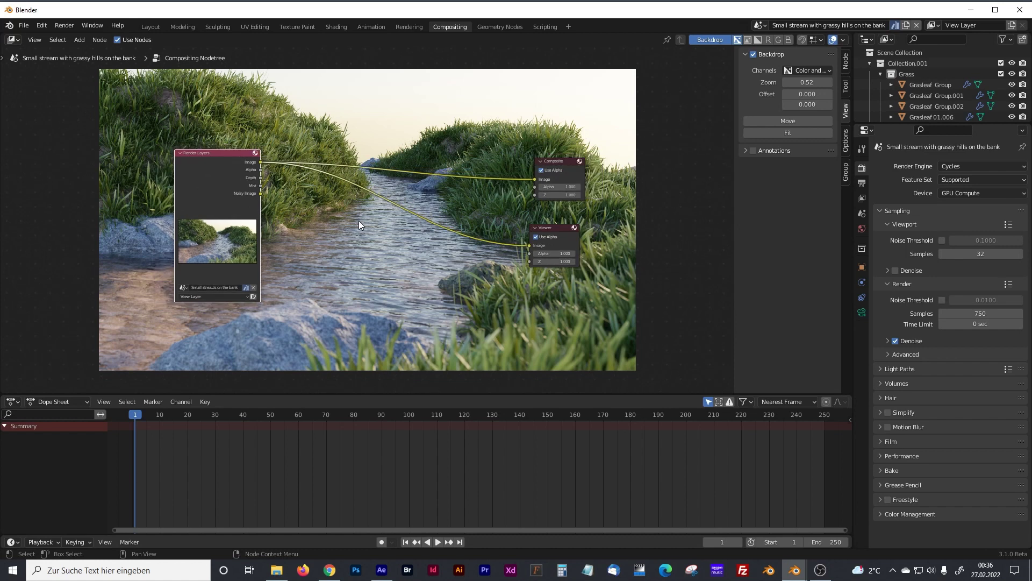
Step: Insert a Mix node into the Viewer link and route its output to Composite
key(shift+a)
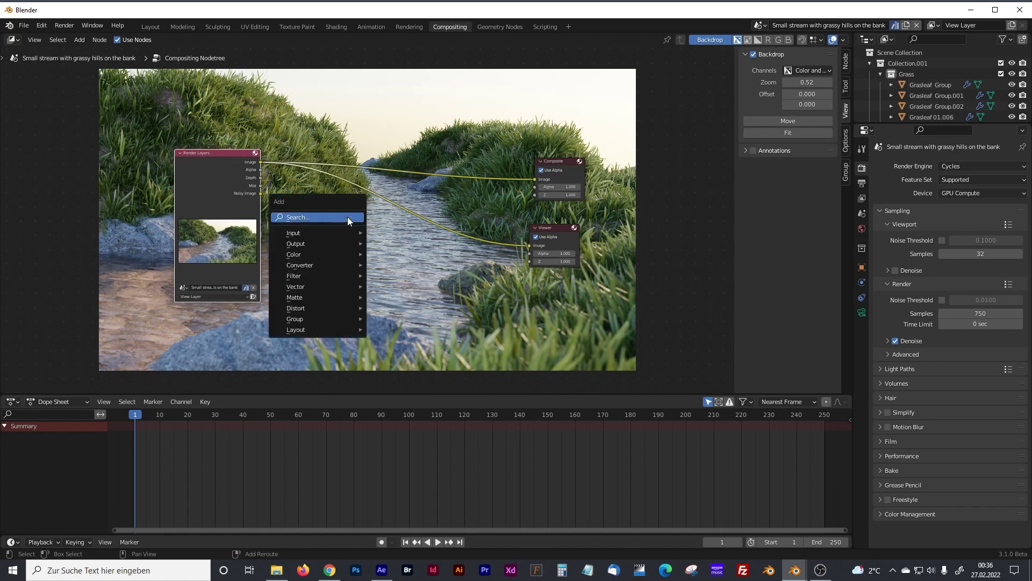
click(329, 218)
text(mix)
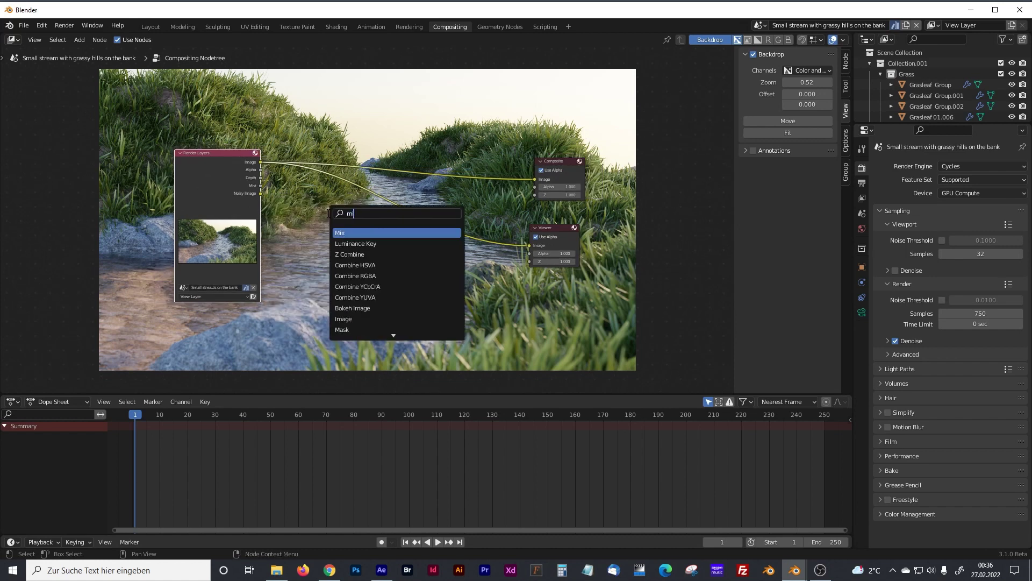
click(343, 232)
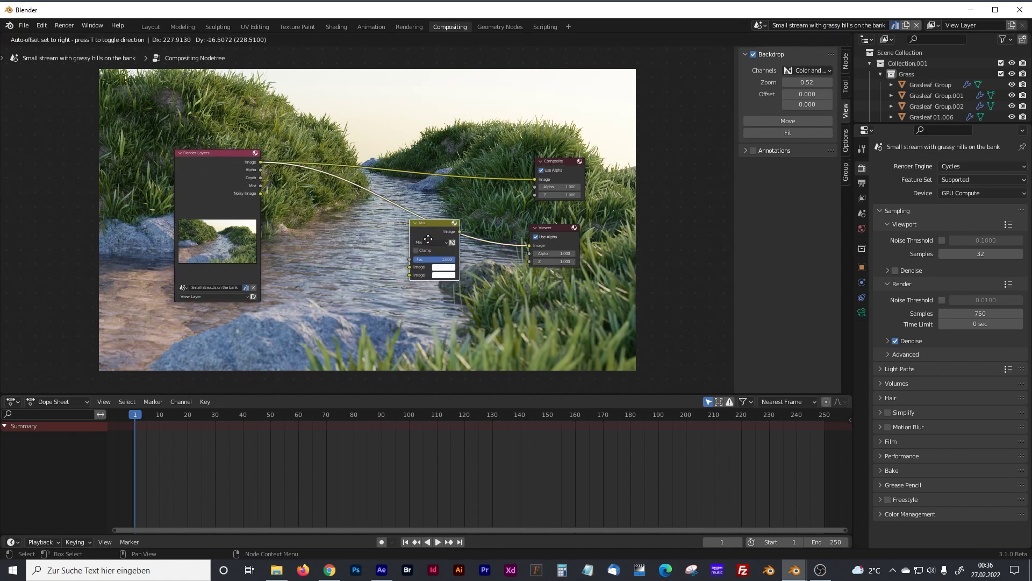
click(431, 235)
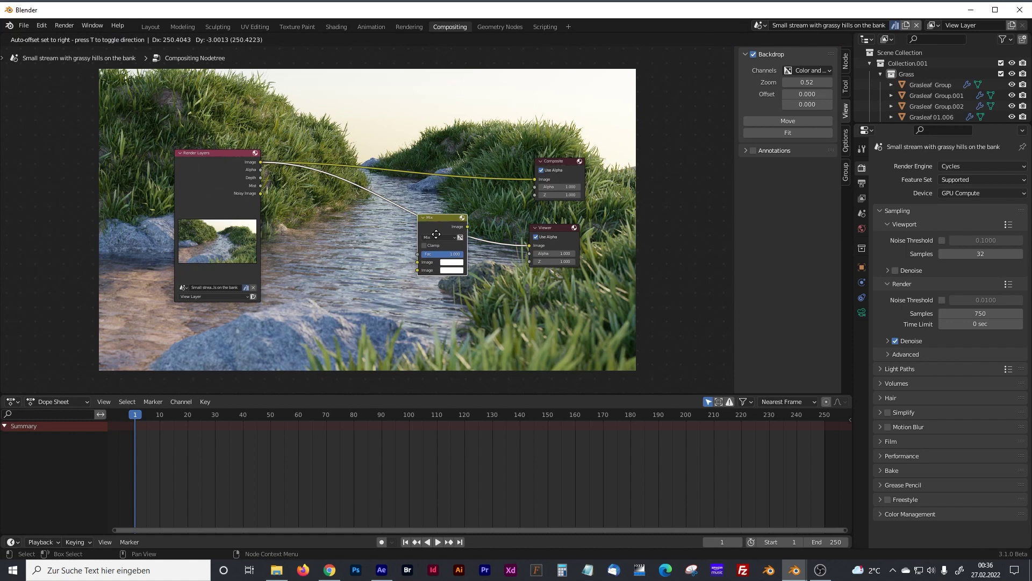
ctrl+right_drag(507, 167, 512, 196)
drag(467, 226, 552, 149)
Step: Check the render result window, then reposition the Mix and Render Layers nodes
mouse_move(798, 571)
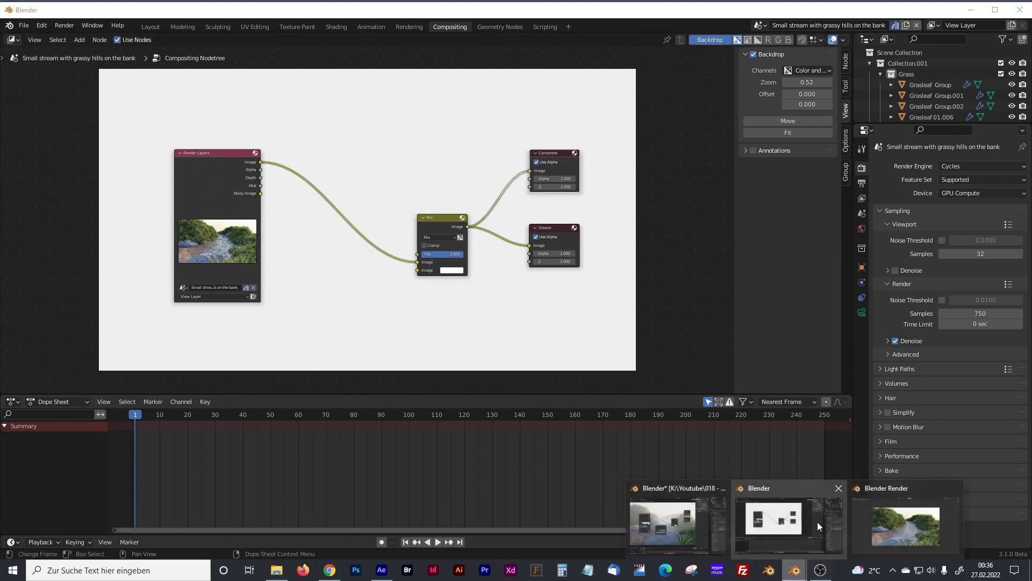
click(876, 494)
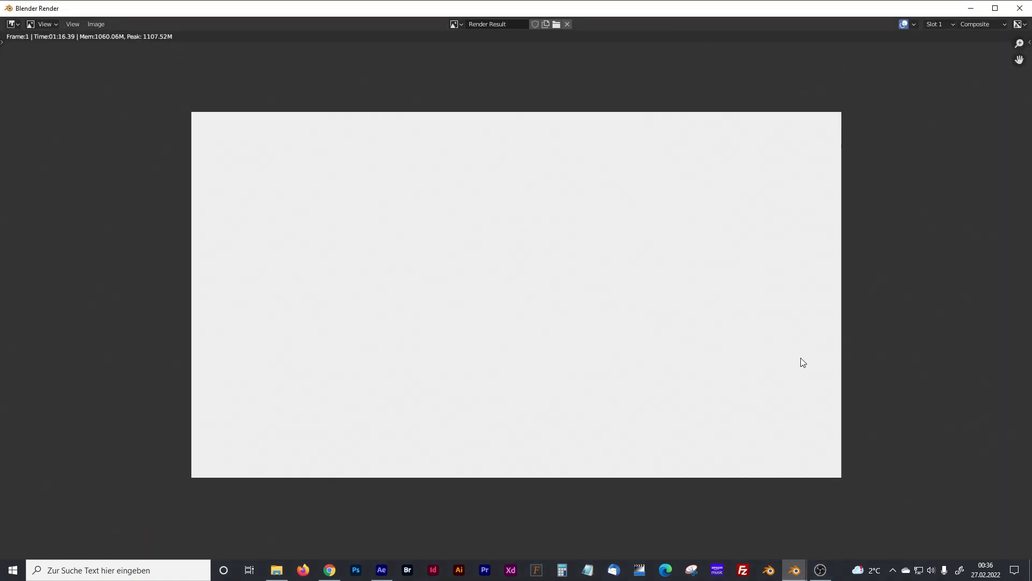
click(970, 8)
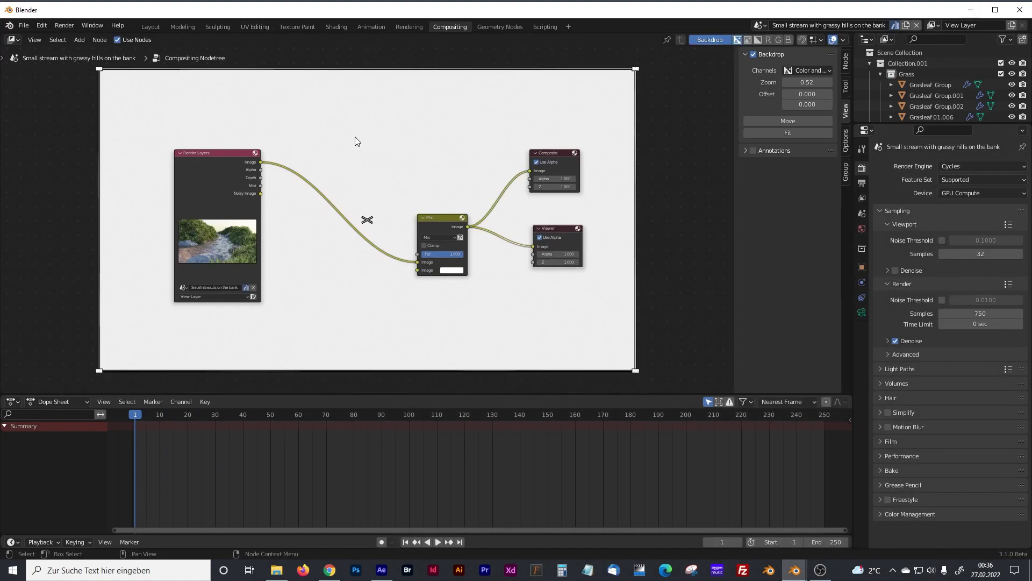
click(435, 220)
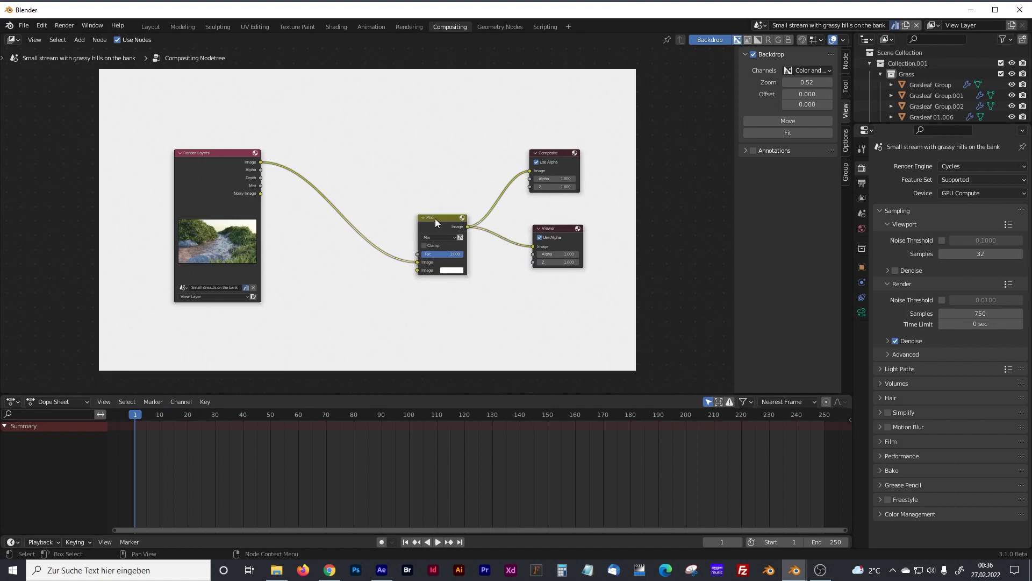
drag(436, 220, 437, 216)
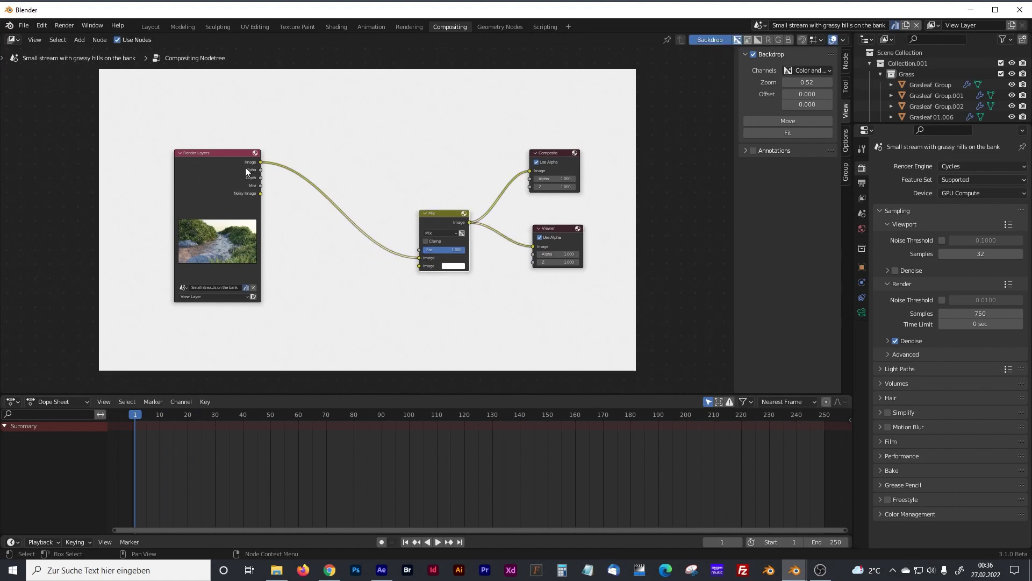
drag(245, 167, 440, 191)
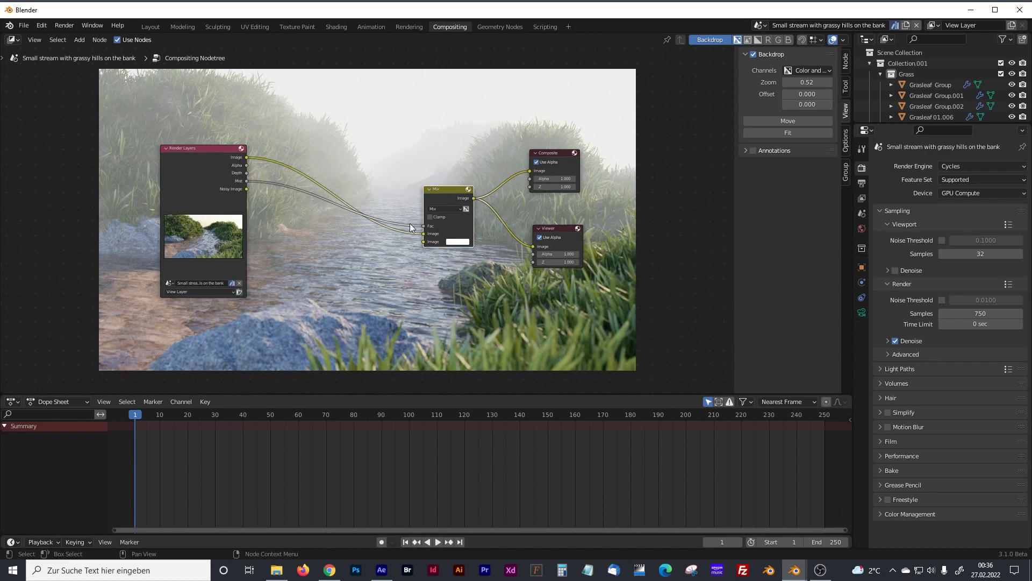
scroll(410, 227, up, 1)
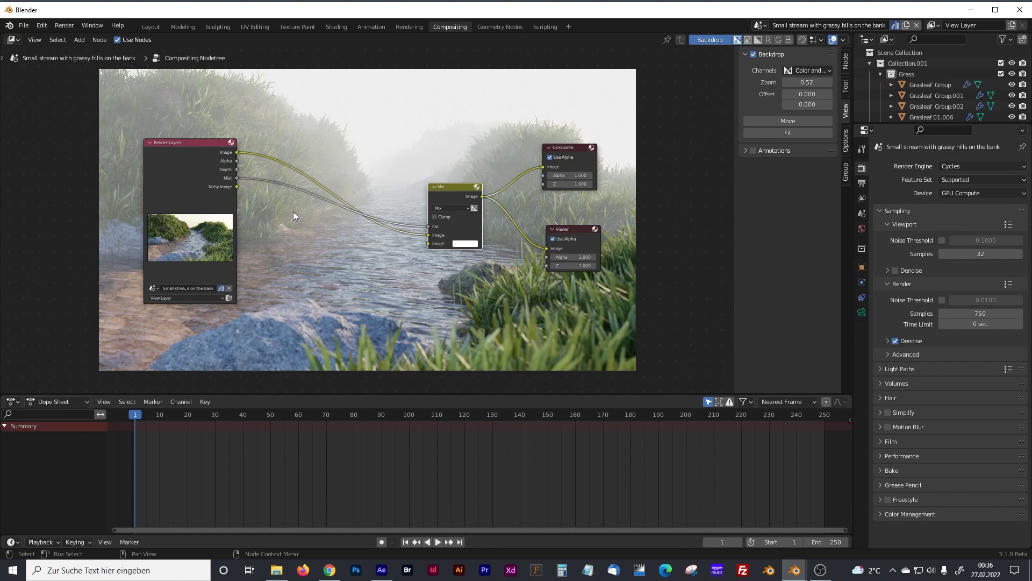
Step: Add a ColorRamp node and drop it onto the Mist-to-Mix Fac link
key(shift+a)
click(292, 226)
text(co)
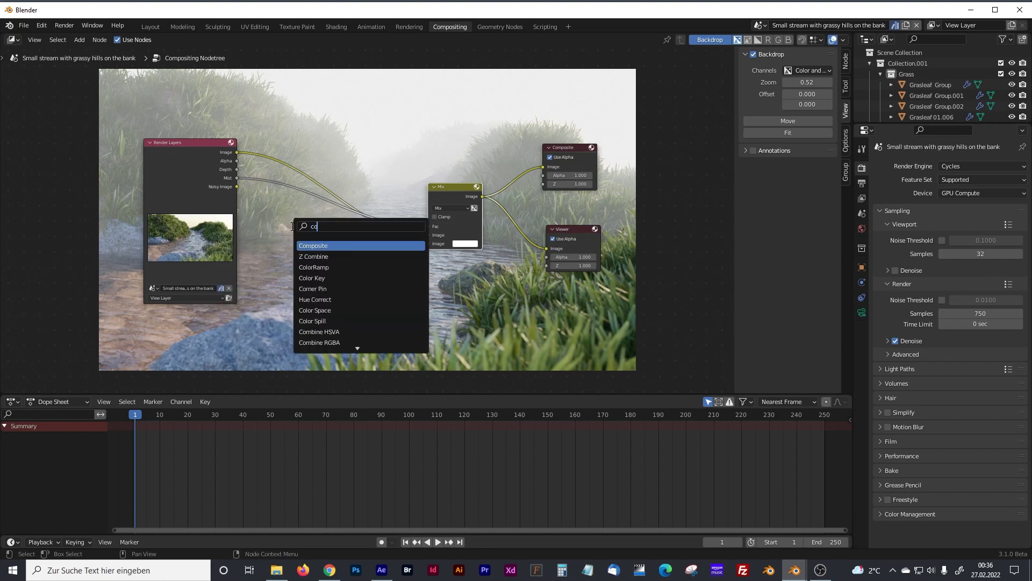
text(lor)
click(311, 244)
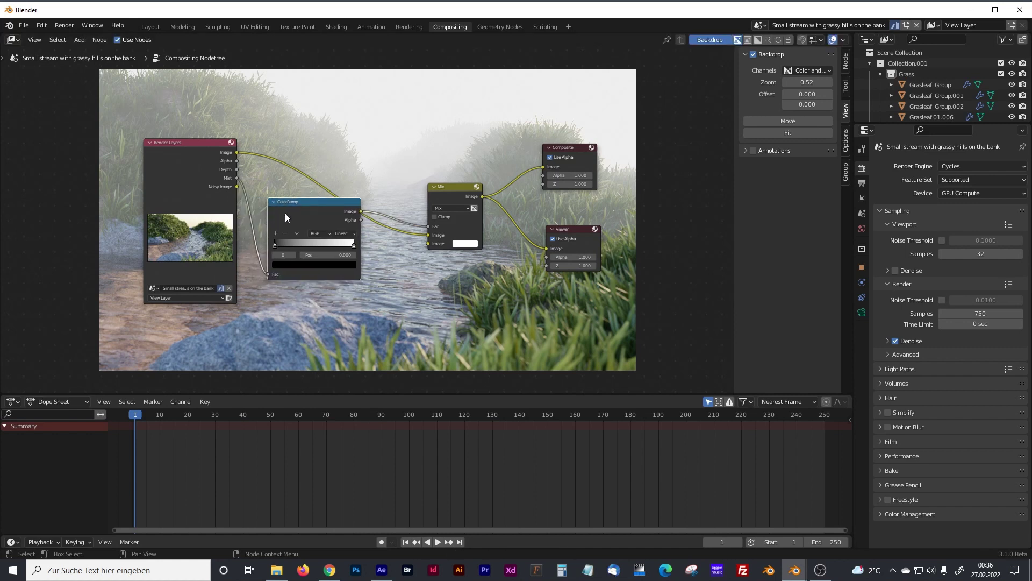
click(287, 239)
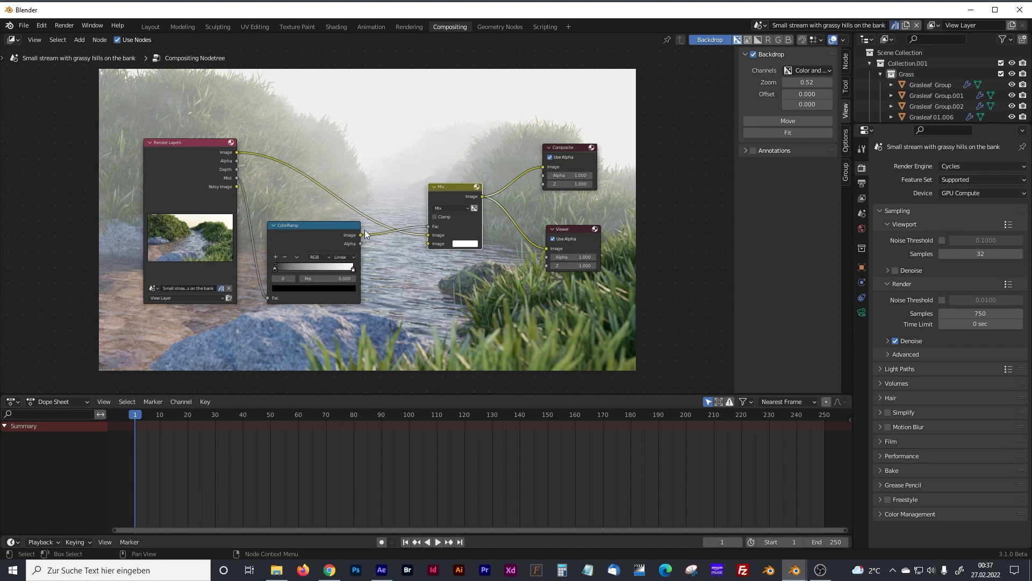
drag(314, 229, 317, 231)
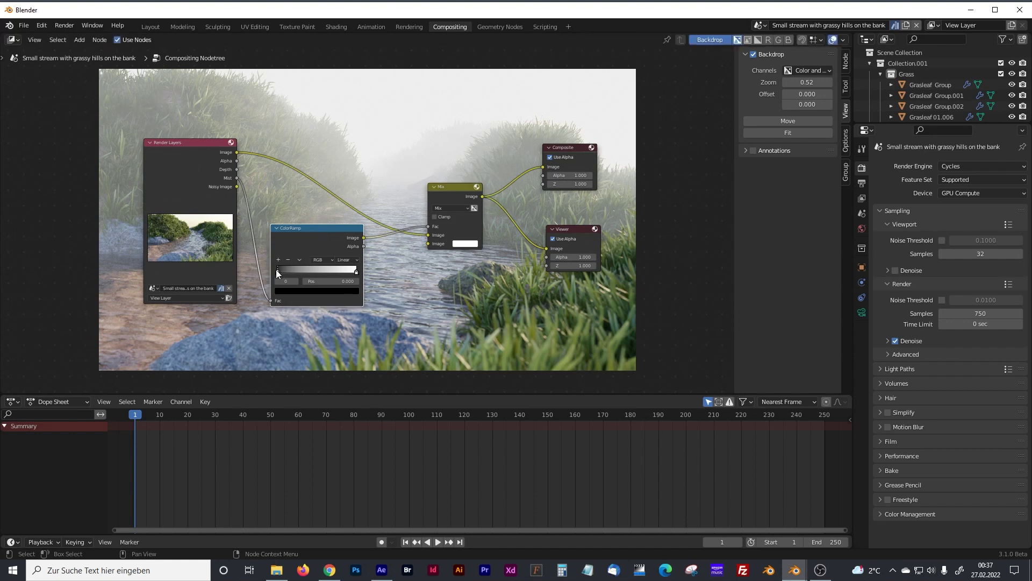
Step: Move the ColorRamp black stop to Pos 0.155 and brighten the stop colours for hazier fog
mouse_move(277, 271)
mouse_down()
mouse_move(298, 274)
mouse_move(276, 272)
mouse_up()
click(287, 291)
mouse_move(341, 228)
mouse_down()
mouse_move(342, 211)
mouse_move(342, 235)
mouse_up()
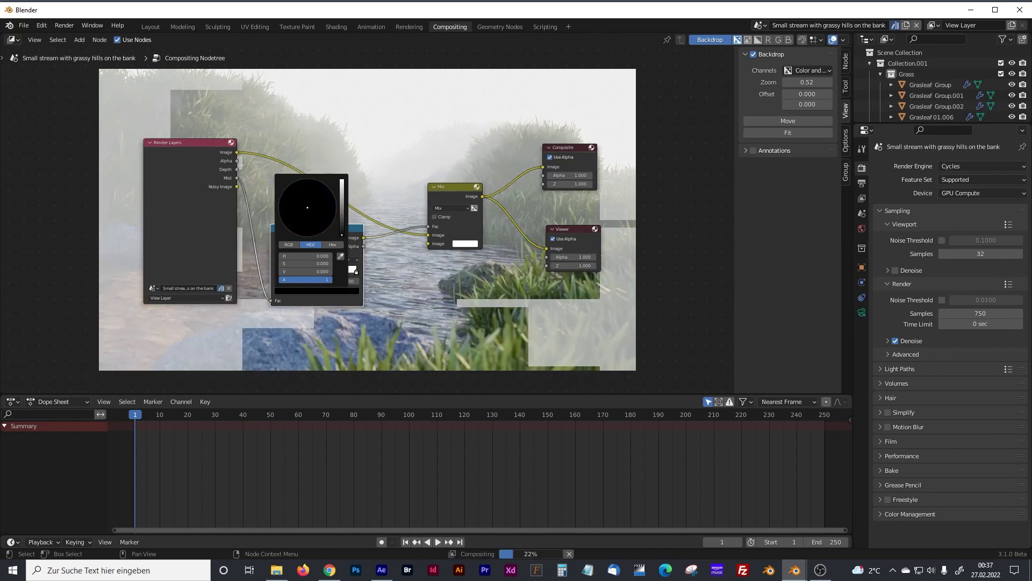
click(344, 292)
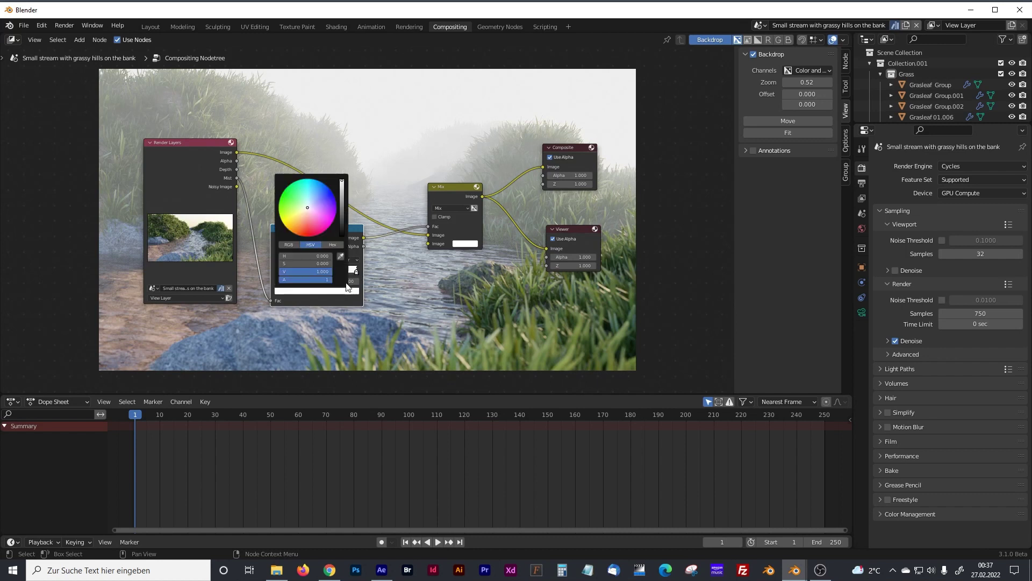
click(340, 230)
drag(341, 228, 342, 194)
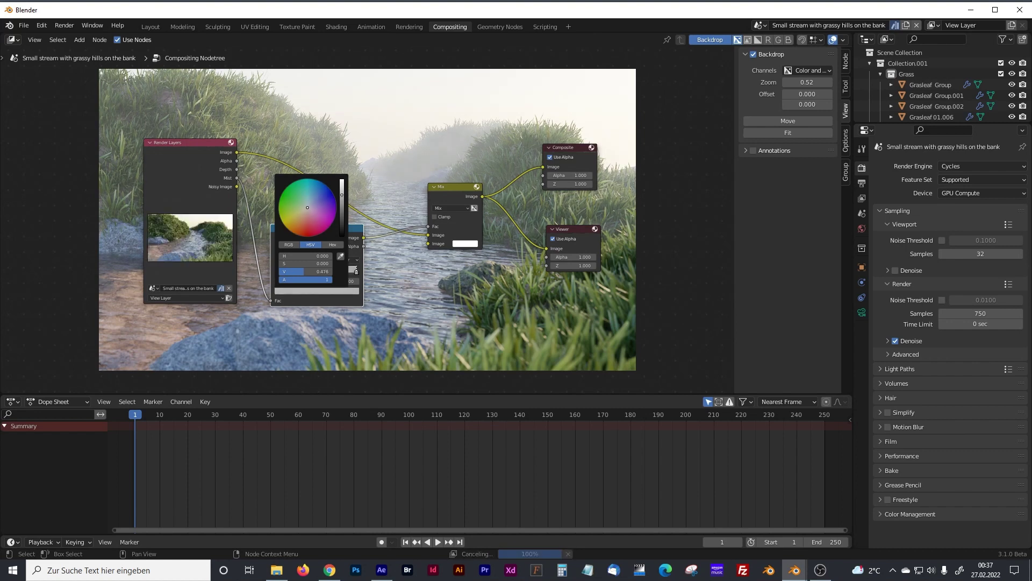
drag(355, 271, 347, 270)
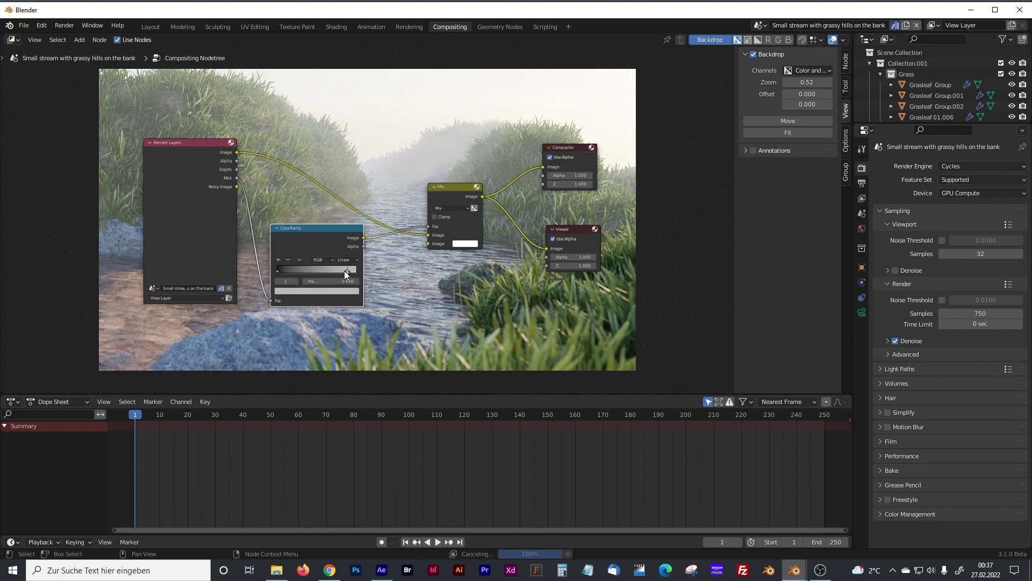
mouse_move(279, 272)
mouse_down()
mouse_move(291, 273)
mouse_move(282, 269)
mouse_up()
Step: Connect the Mist output to the Viewer to preview it as a grey depth map
drag(333, 234, 336, 243)
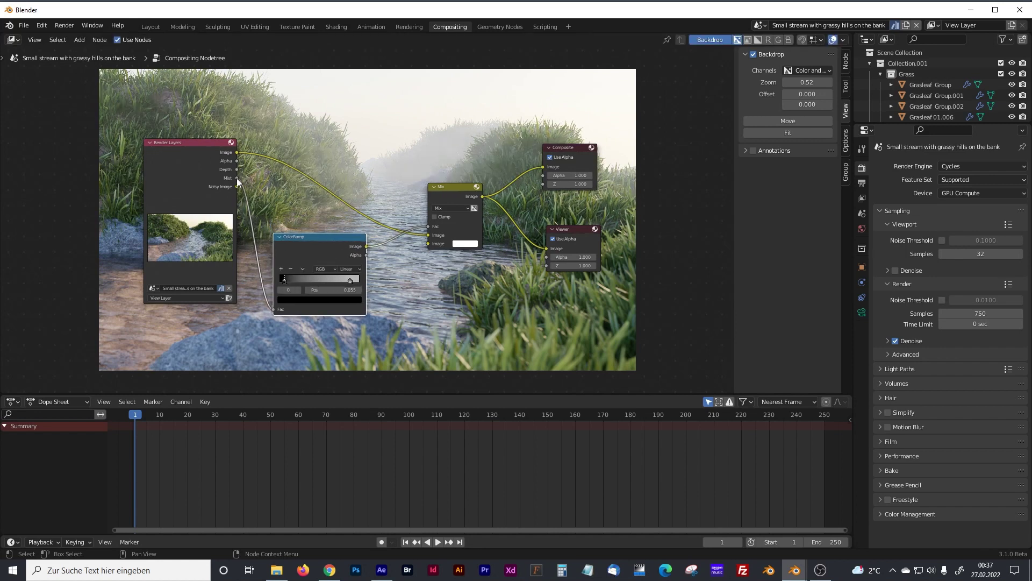
drag(237, 178, 545, 248)
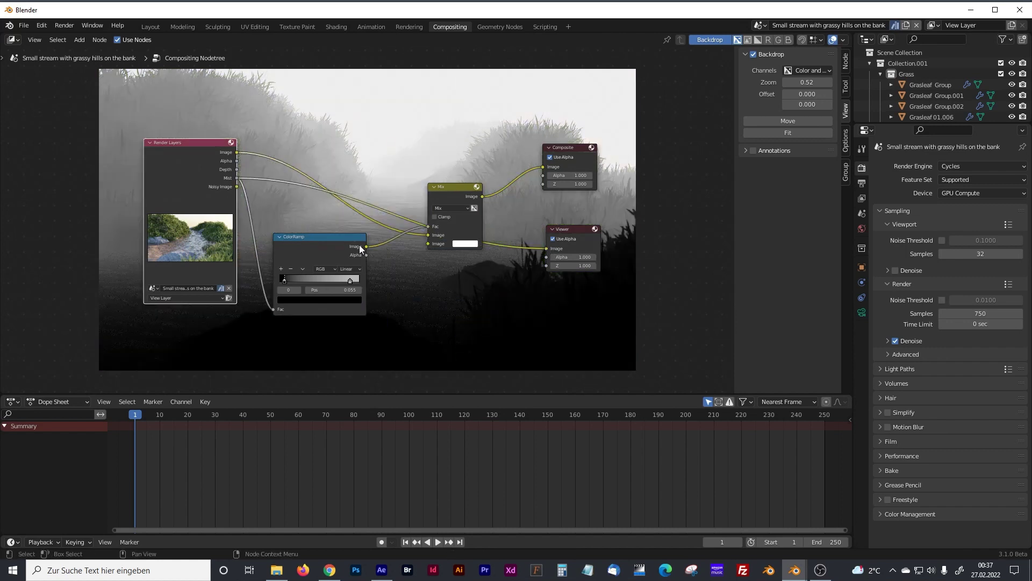
drag(337, 234, 344, 236)
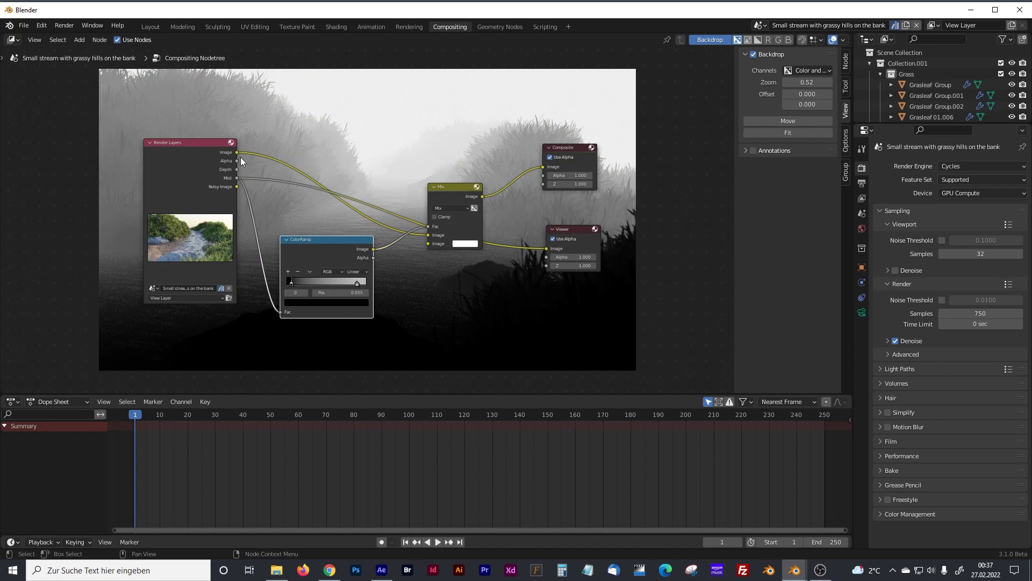
Step: Shift the Render Layers and ColorRamp nodes left and unlink the ColorRamp Fac input
drag(211, 157, 184, 154)
drag(324, 241, 298, 237)
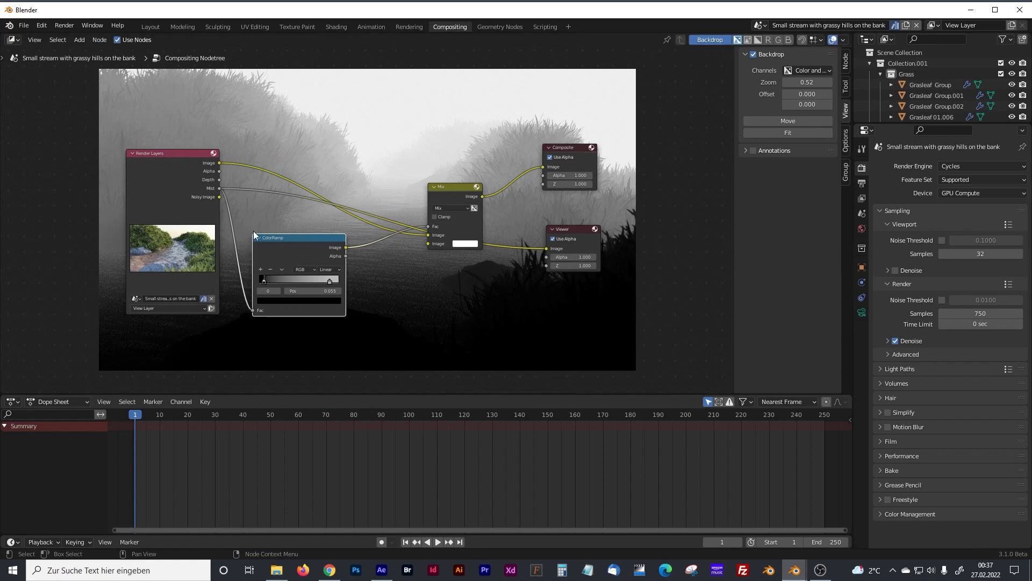
ctrl+right_drag(235, 239, 249, 257)
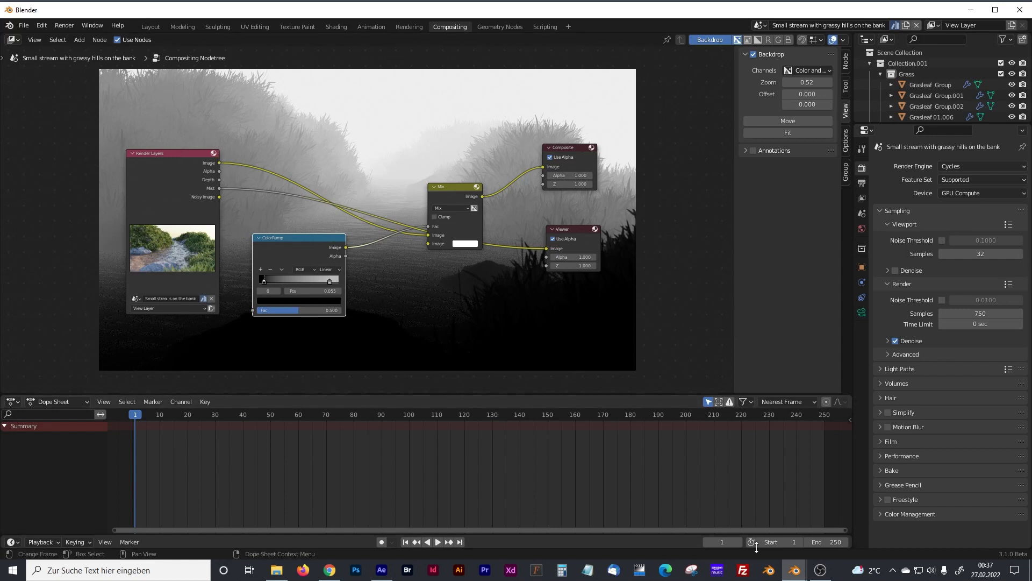
Step: In After Effects, check the Depth_of_field.png layer and hide it again
click(382, 571)
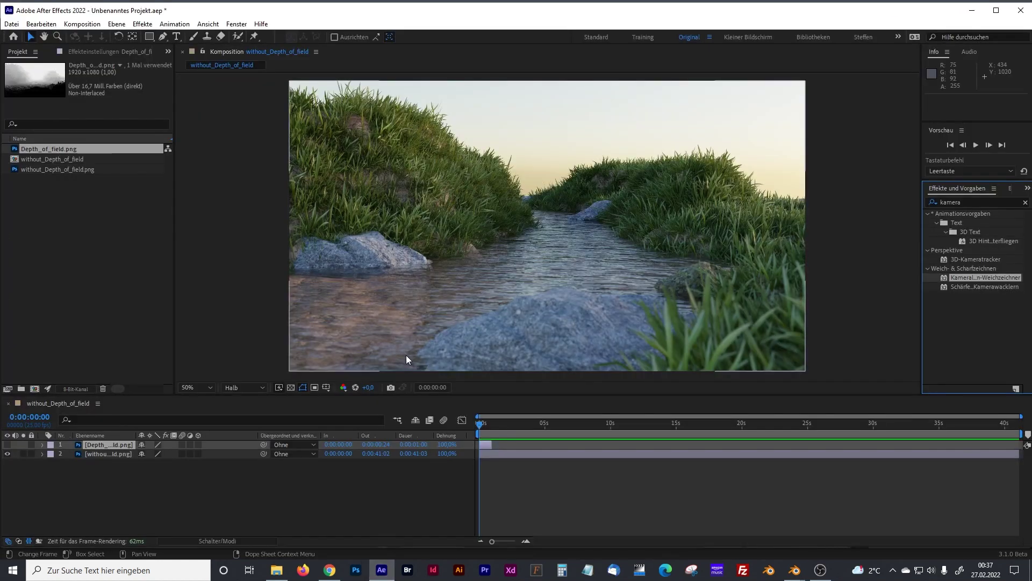
click(8, 445)
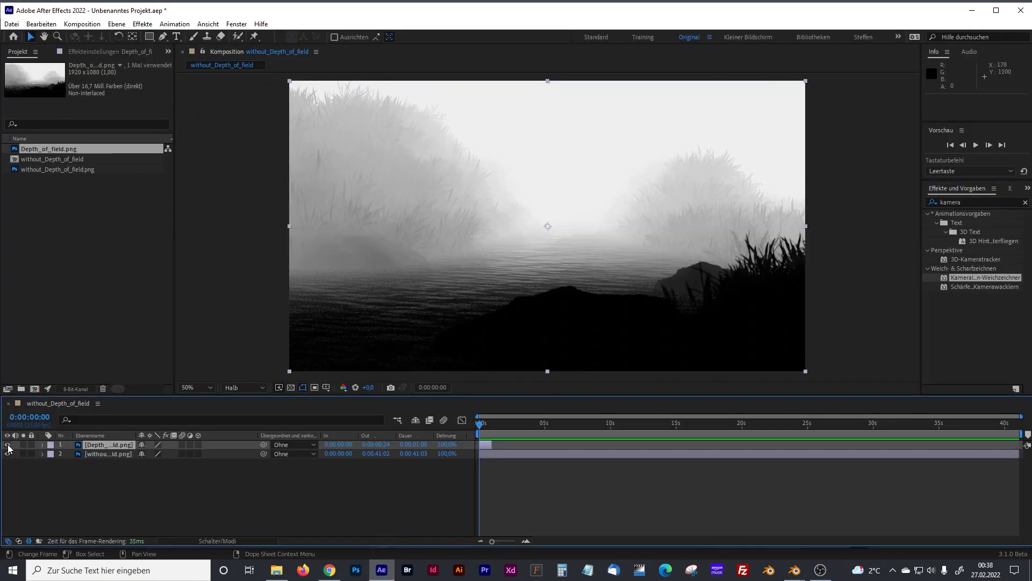
click(8, 445)
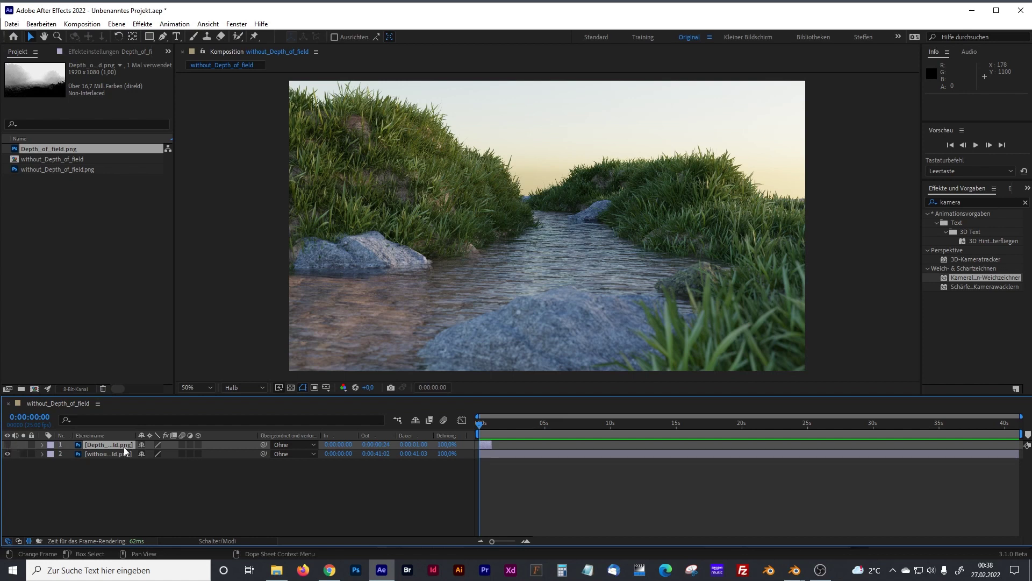
Step: Widen the layer name column and make the hidden Depth_of_field.png an adjustment layer
drag(135, 435, 189, 434)
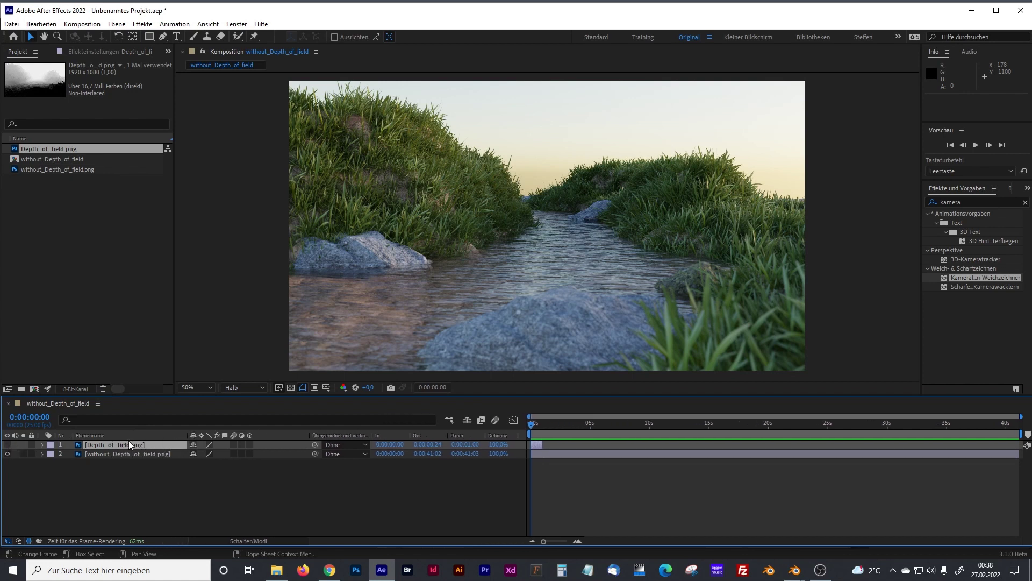
click(7, 445)
click(8, 445)
click(243, 444)
Step: Apply Kameralinsen-Weichzeichner to without_Depth_of_field.png with layer 1. Depth_of_field.png as its blur map
drag(920, 235, 863, 235)
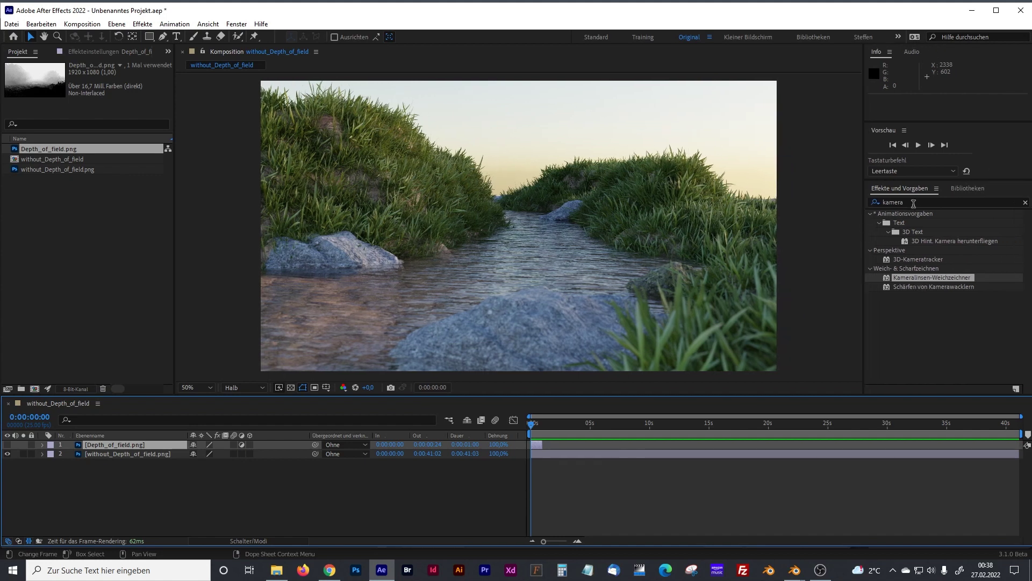
click(914, 202)
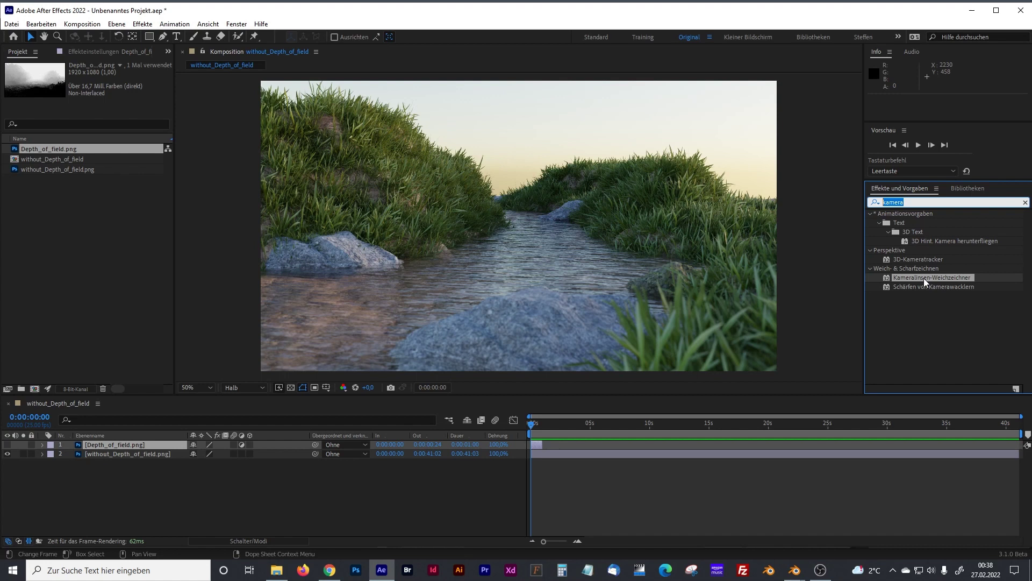
drag(923, 279, 139, 455)
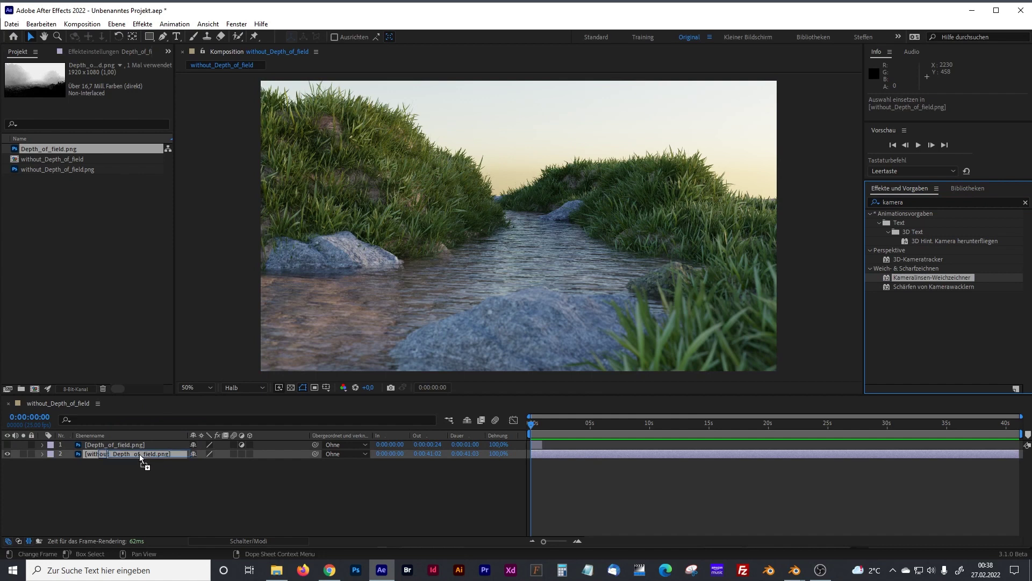
drag(140, 454, 140, 454)
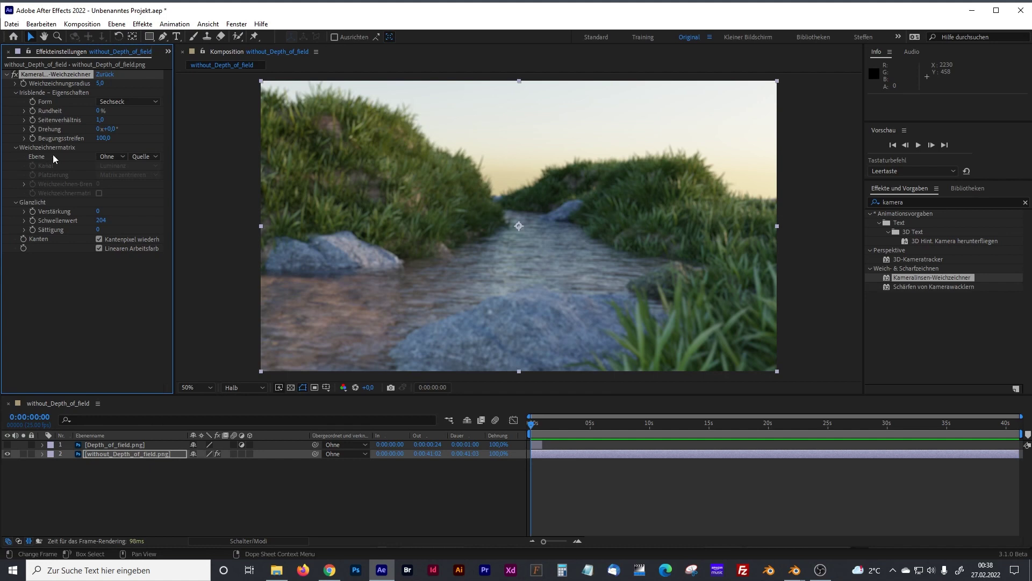
click(110, 156)
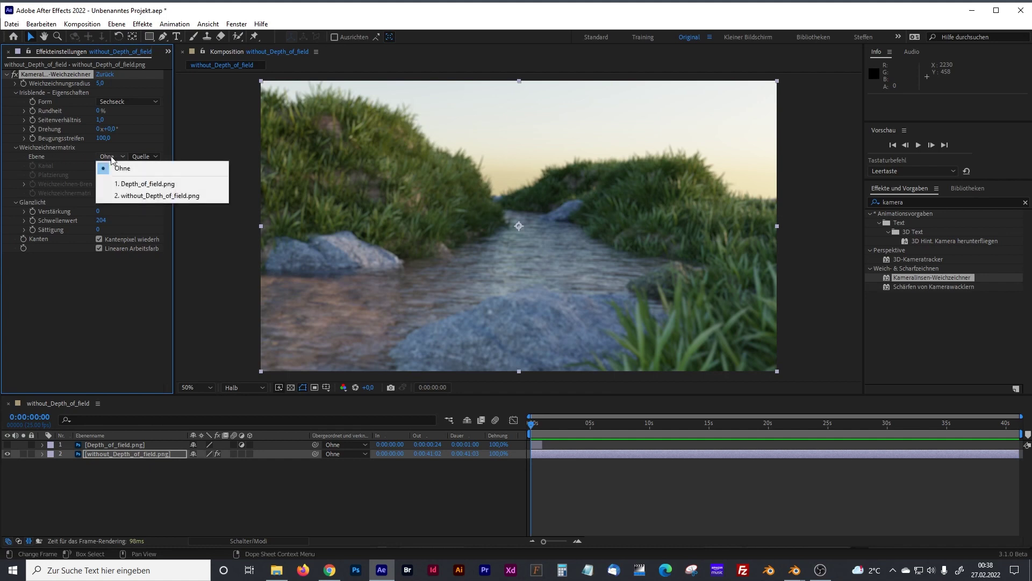
click(129, 185)
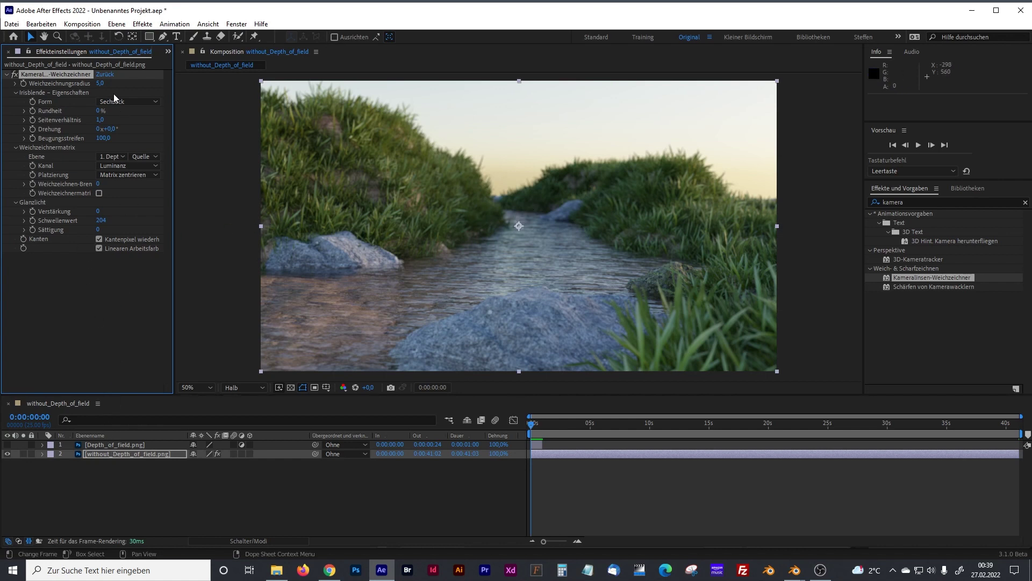
Step: Set Weichzeichnungsradius to 20 and Weichzeichnen-Brennweite to 214 in Kameralinsen-Weichzeichner
drag(98, 85, 102, 78)
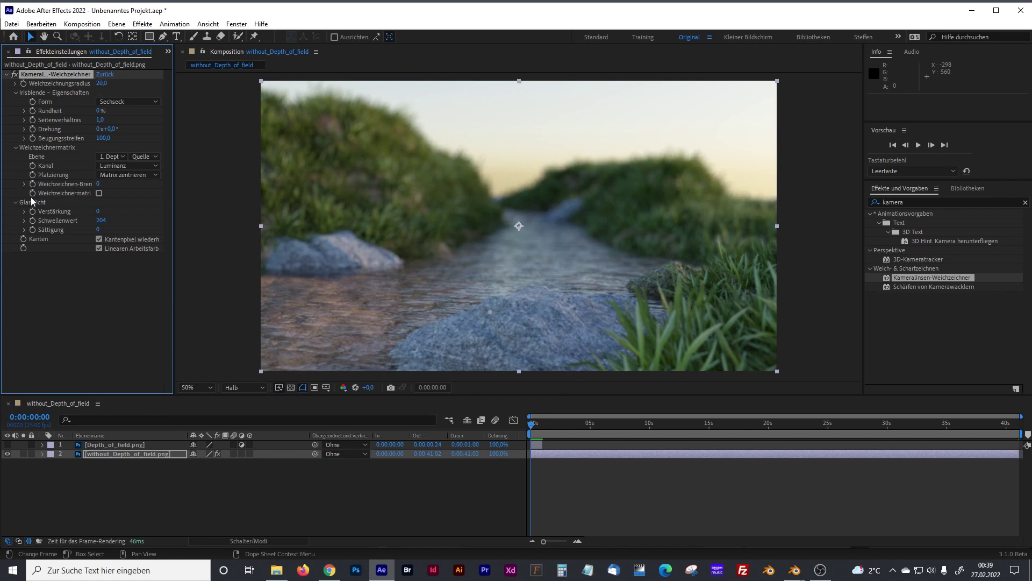
click(25, 184)
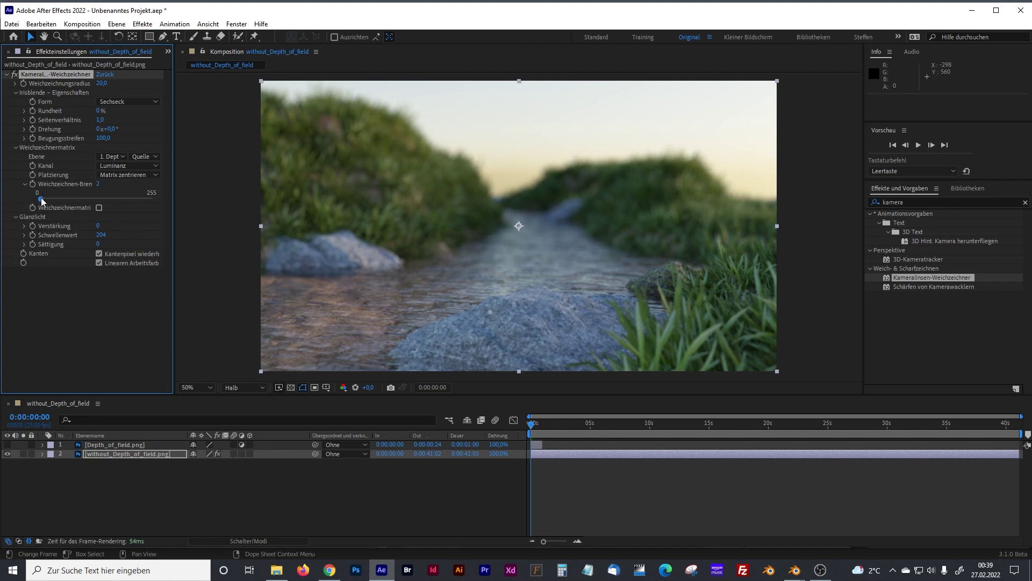
drag(41, 197, 140, 203)
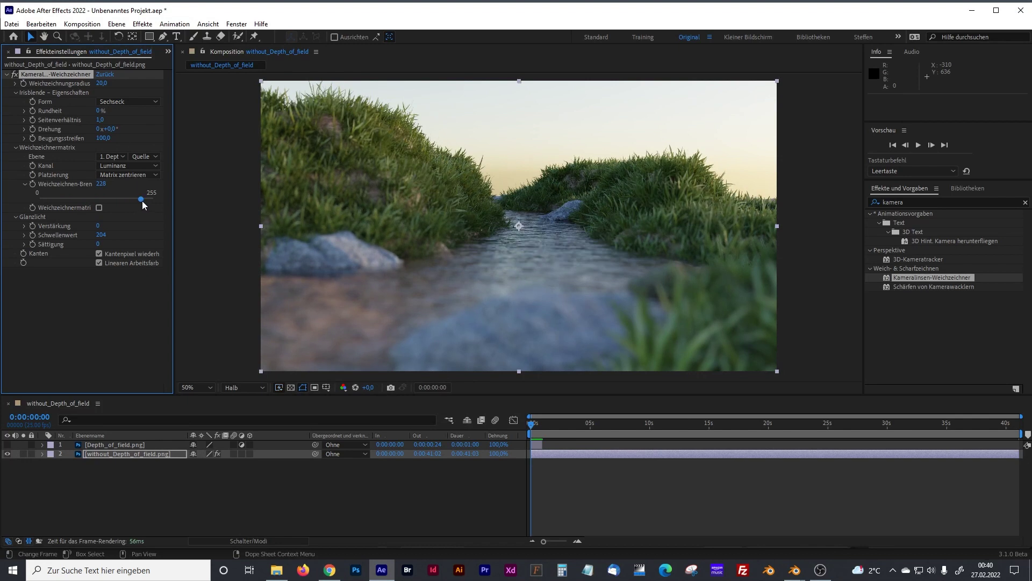
mouse_move(142, 204)
mouse_down()
mouse_move(74, 203)
mouse_move(134, 202)
mouse_up()
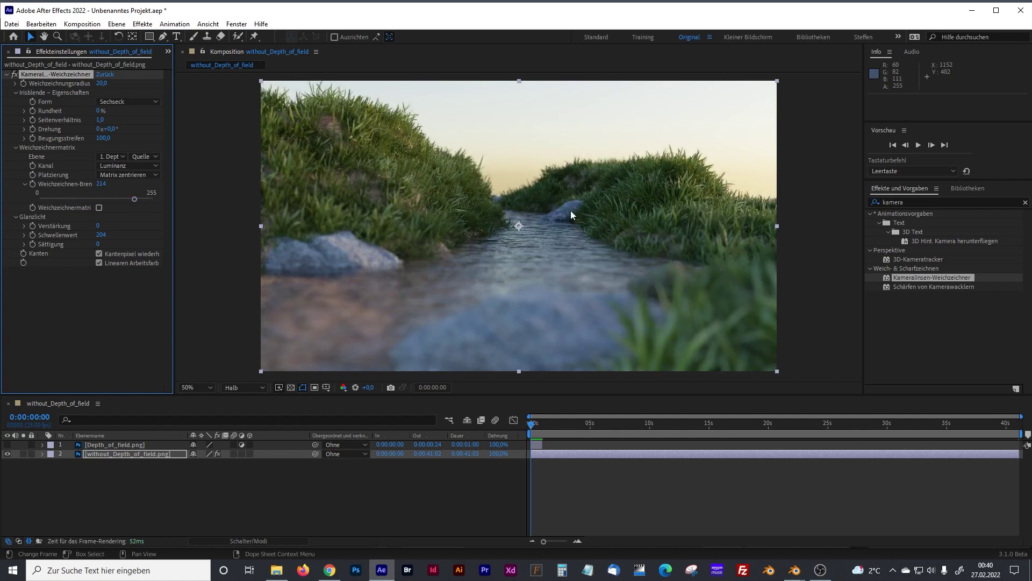